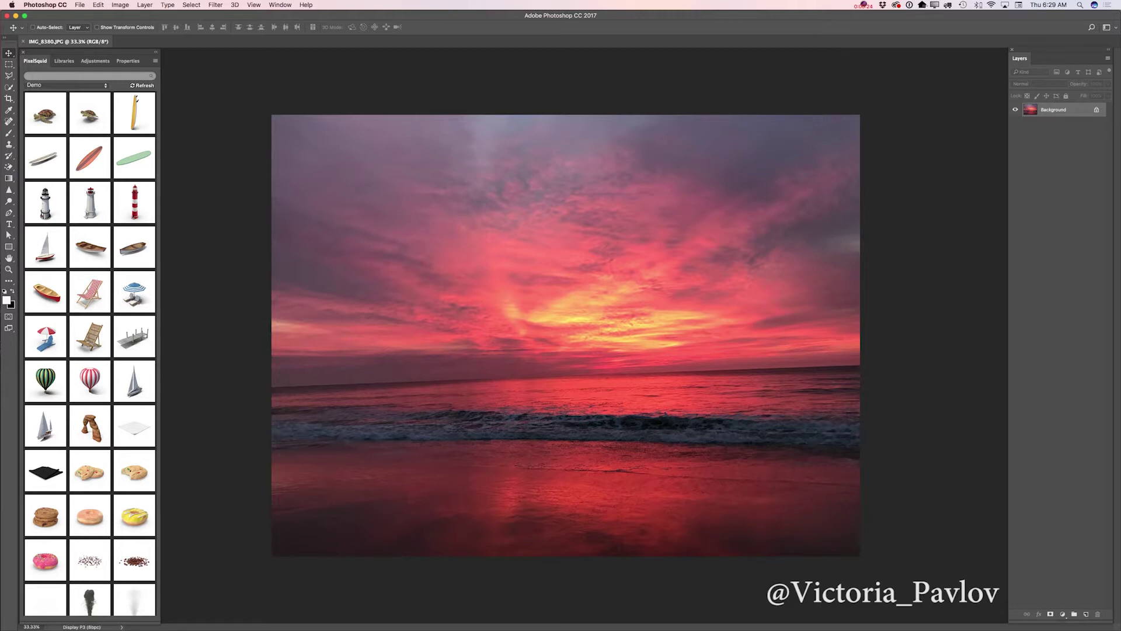
- Open the sunset photo in the Camera Raw Filter and set Exposure to -1.50, Contrast to about +36 and Highlights to about +37
left_click(215, 4)
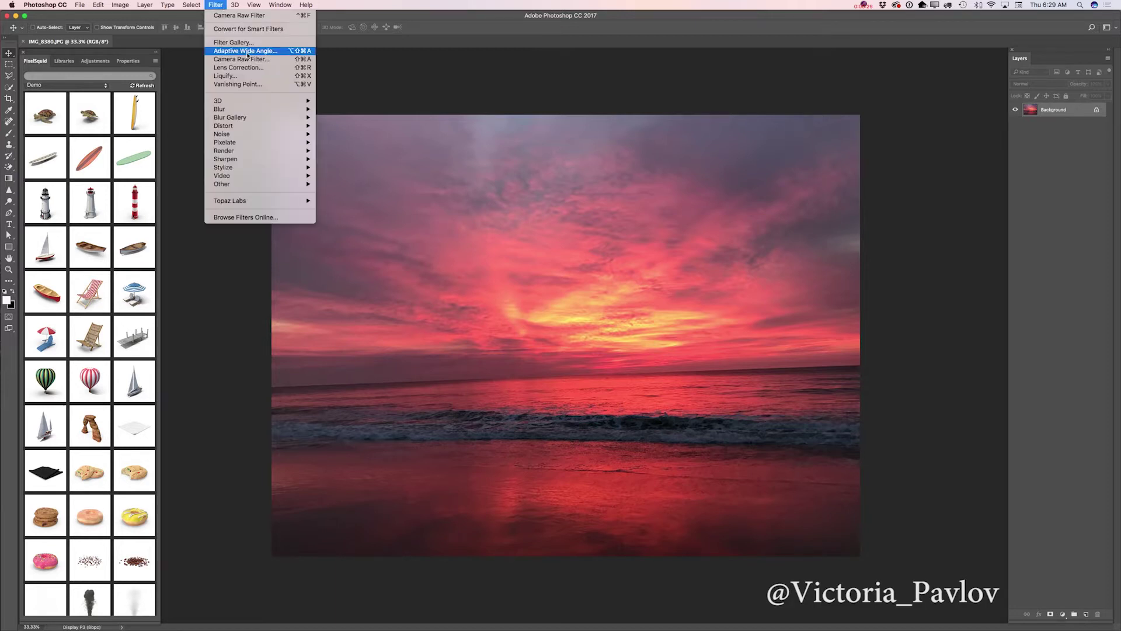
left_click(248, 60)
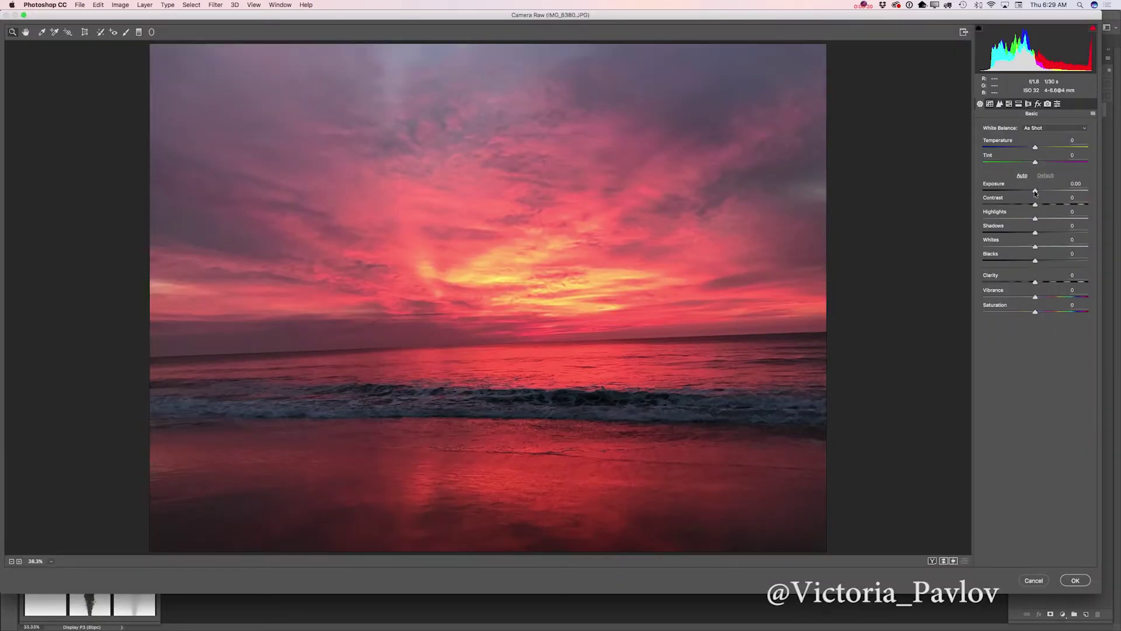
left_click_drag(1035, 193, 1054, 219)
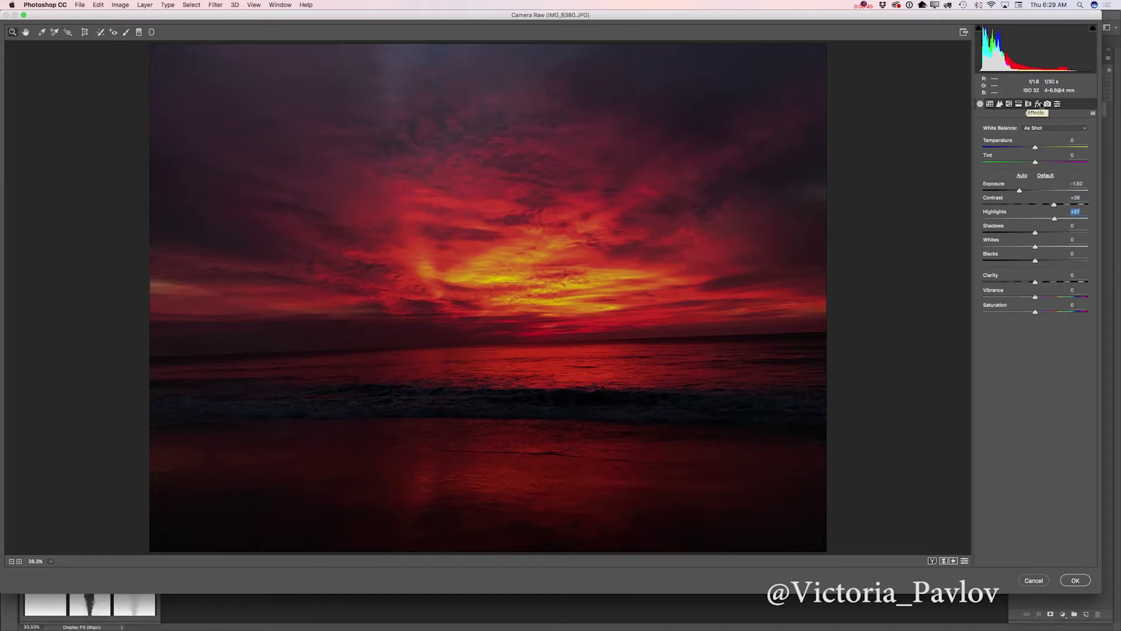
- Set the Dehaze amount to about +16 and slightly raise the Post Crop Vignetting amount
left_click(1040, 104)
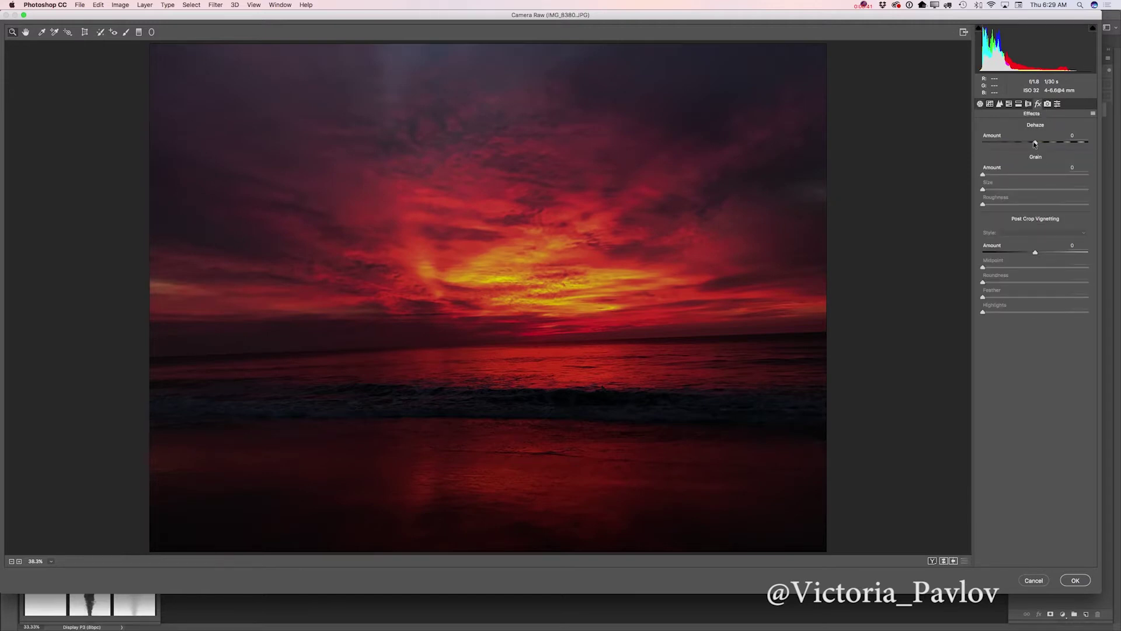
left_click_drag(1037, 143, 1046, 144)
left_click_drag(1035, 253, 1037, 252)
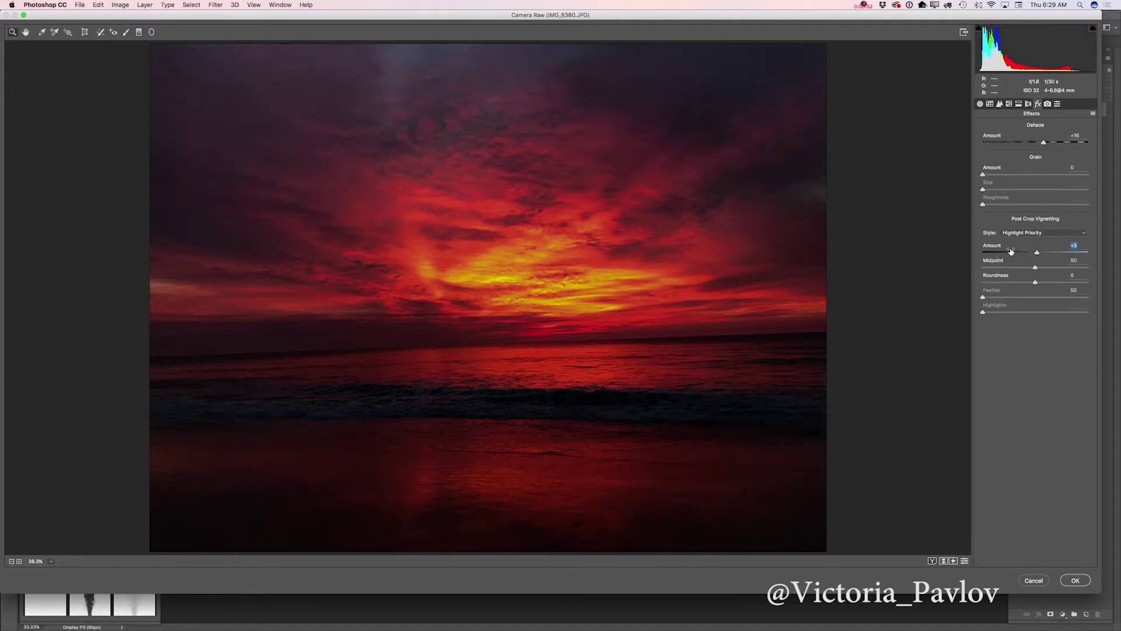
- Level the horizon with the Auto Upright transform and apply the Camera Raw adjustments
left_click(86, 32)
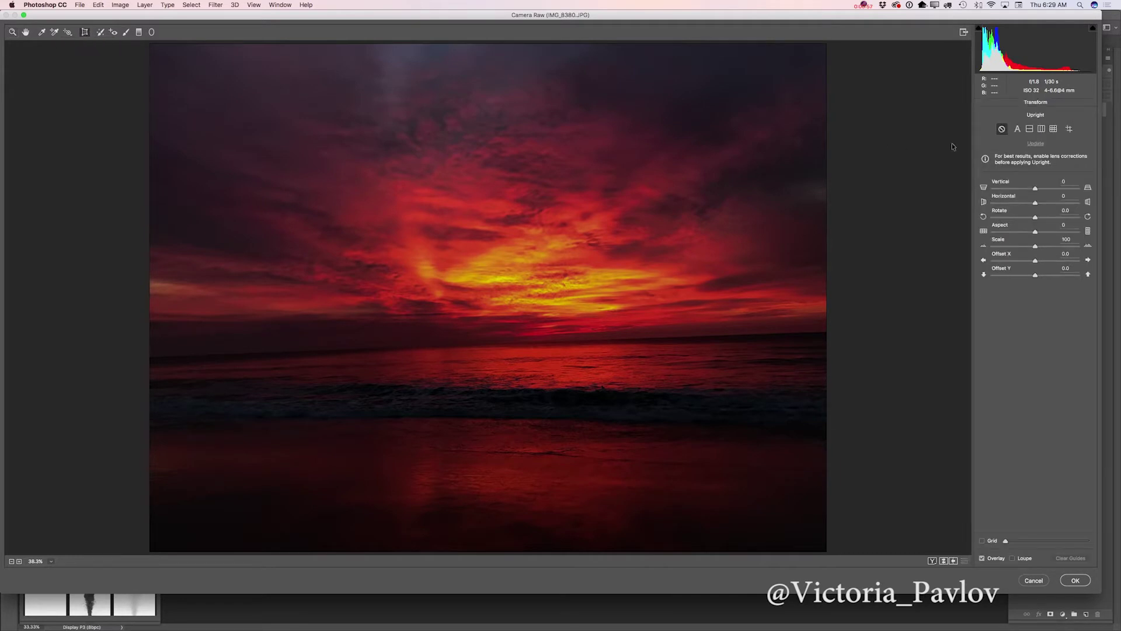
left_click(1017, 130)
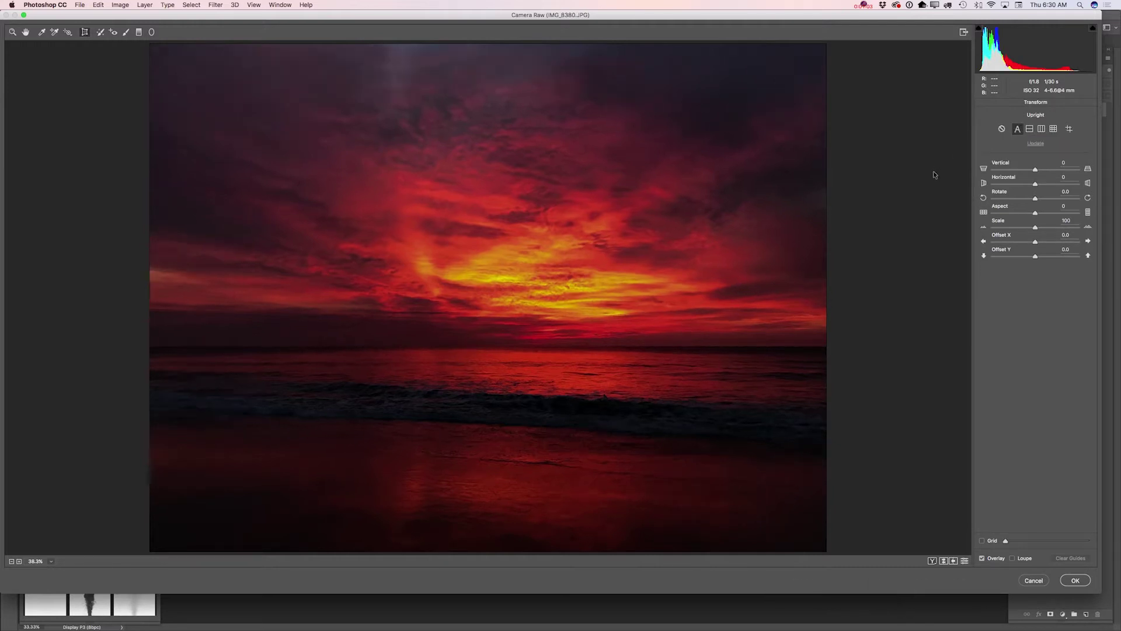
left_click(1074, 580)
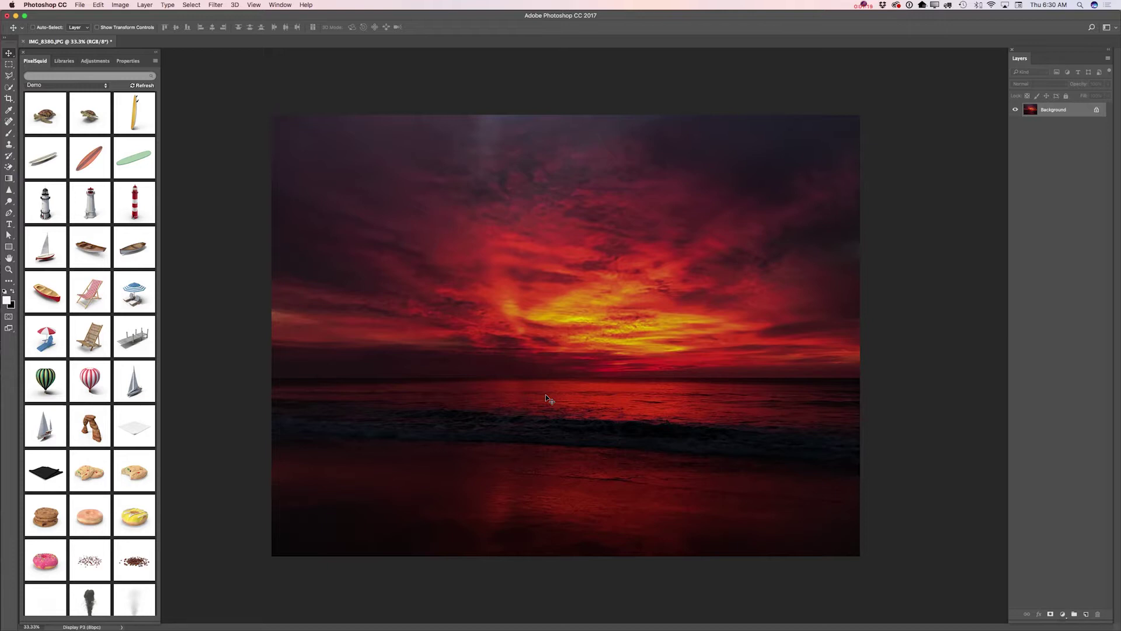
- Add the bamboo outdoor chair from the PixelSquid library and spin it so that its back faces the viewer
left_click(90, 344)
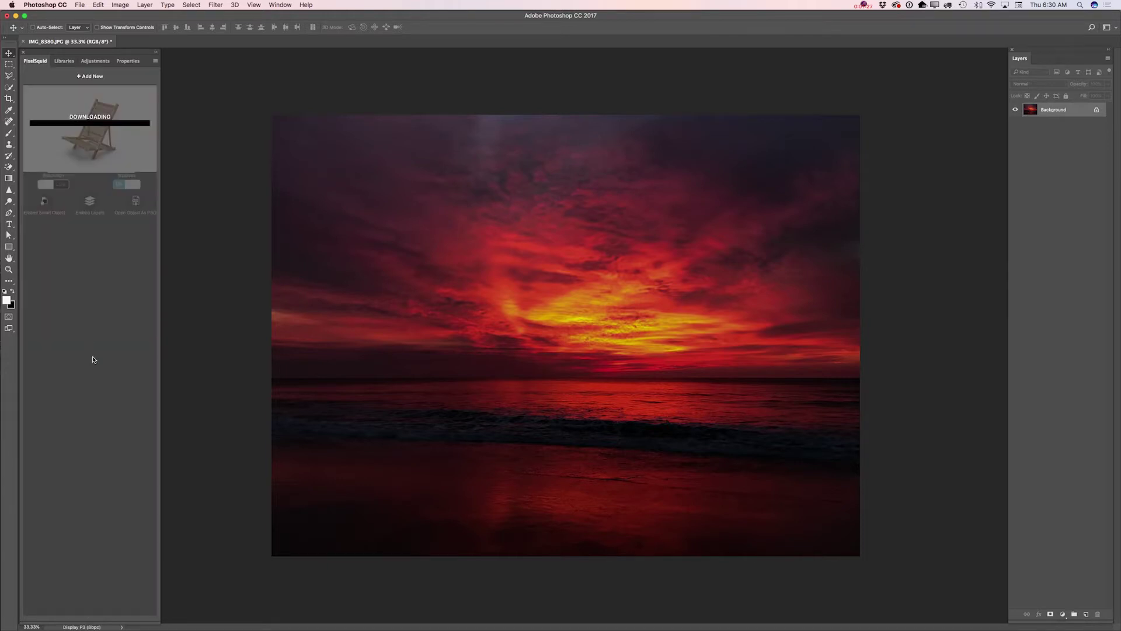
left_click_drag(98, 143, 65, 135)
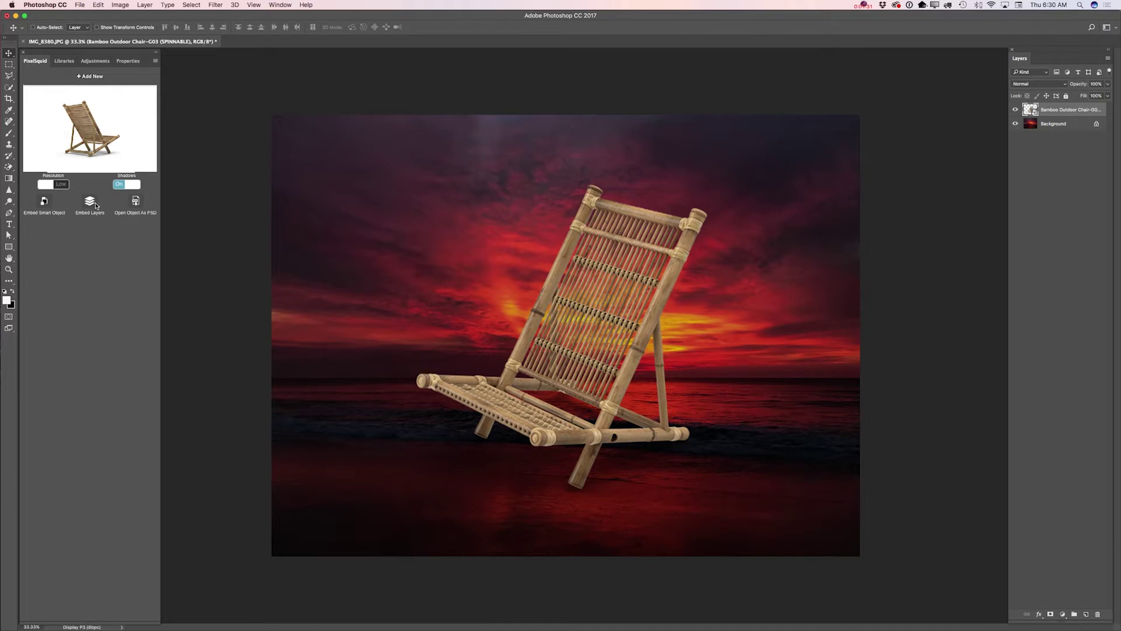
- Scale the bamboo chair down, place it on the beach at the photo's lower left, and switch it to high resolution
left_click(98, 4)
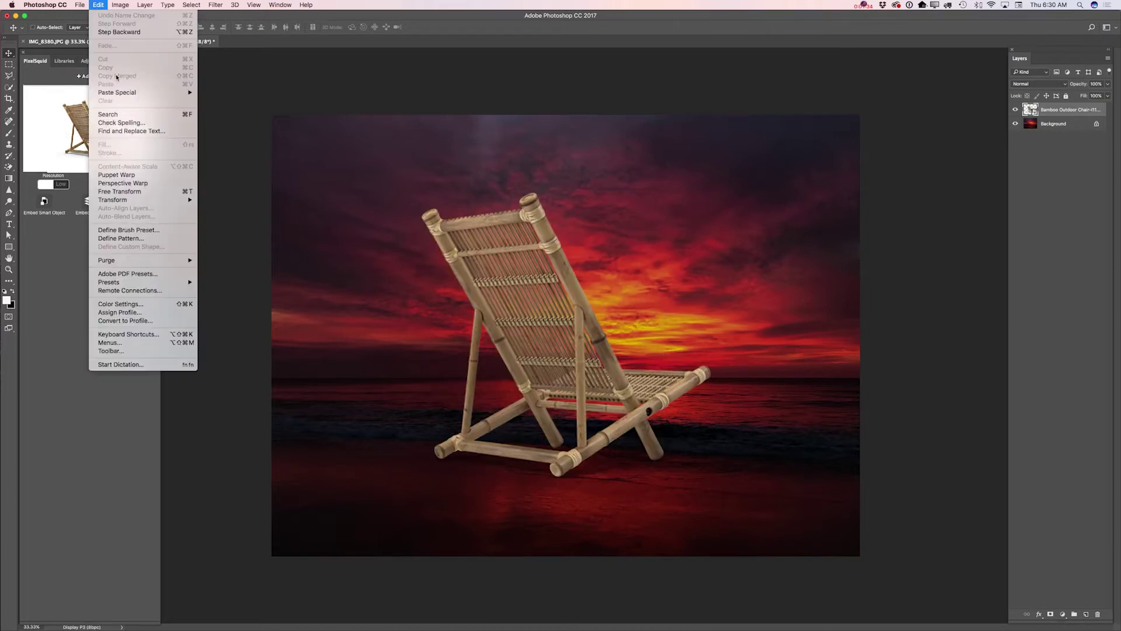
left_click(128, 193)
left_click_drag(346, 116, 438, 239)
left_click_drag(558, 323, 384, 333)
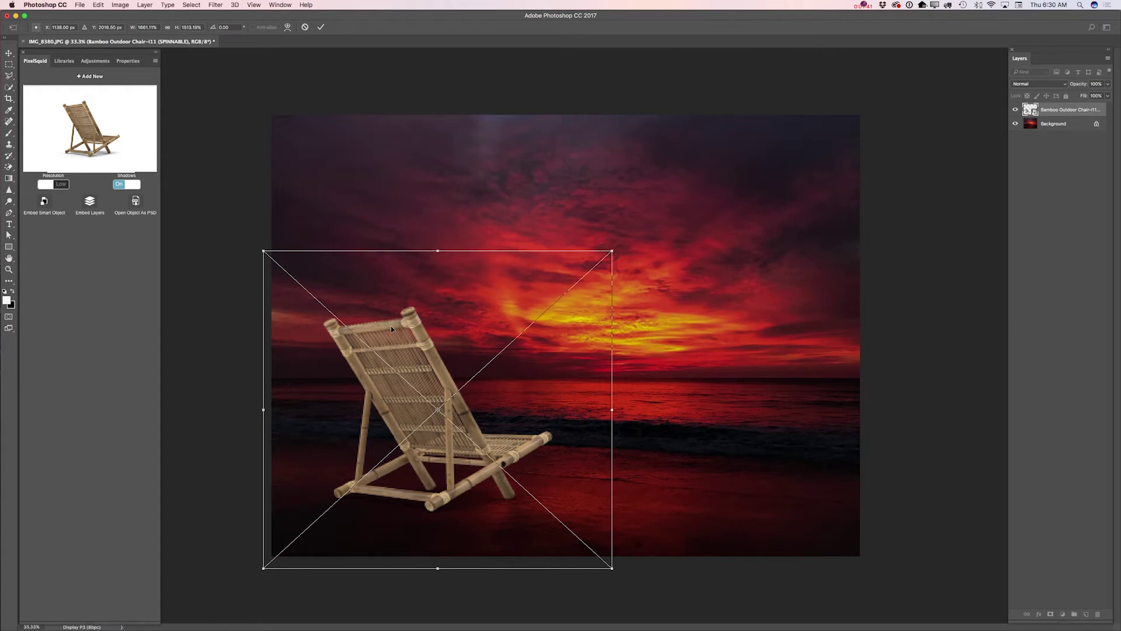
left_click(320, 27)
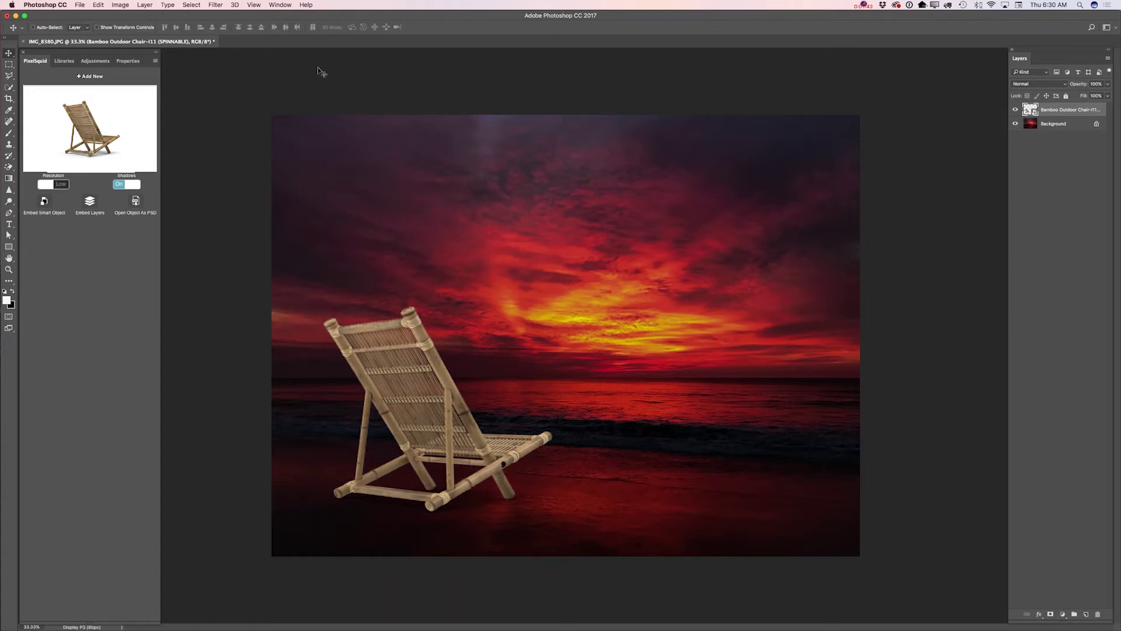
left_click(61, 185)
left_click(95, 78)
mouse_move(55, 165)
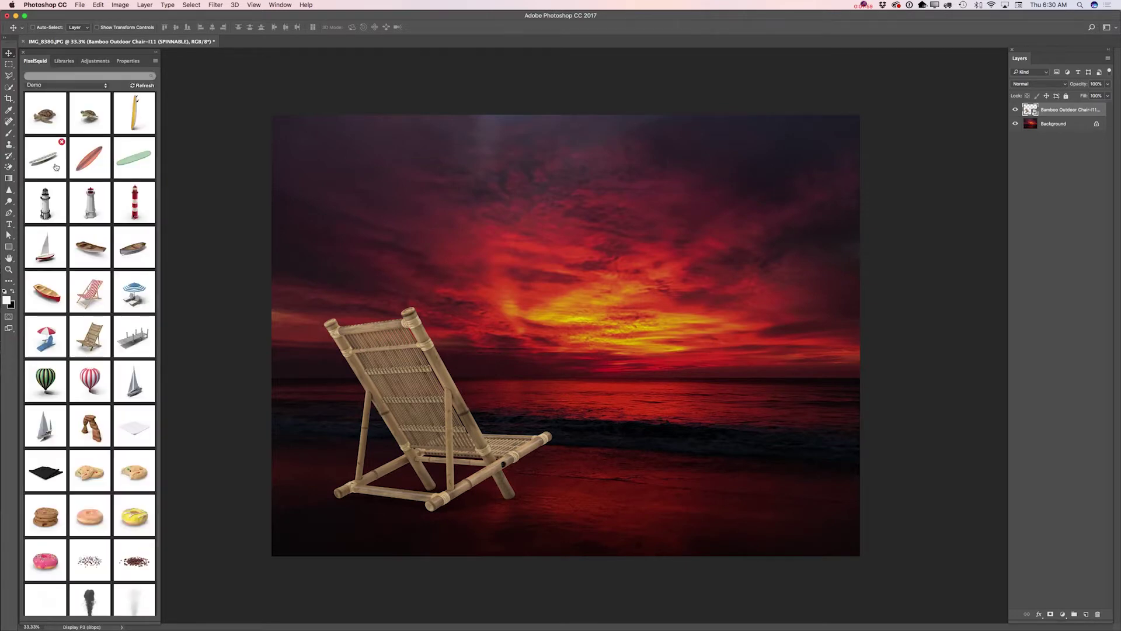
left_click(44, 165)
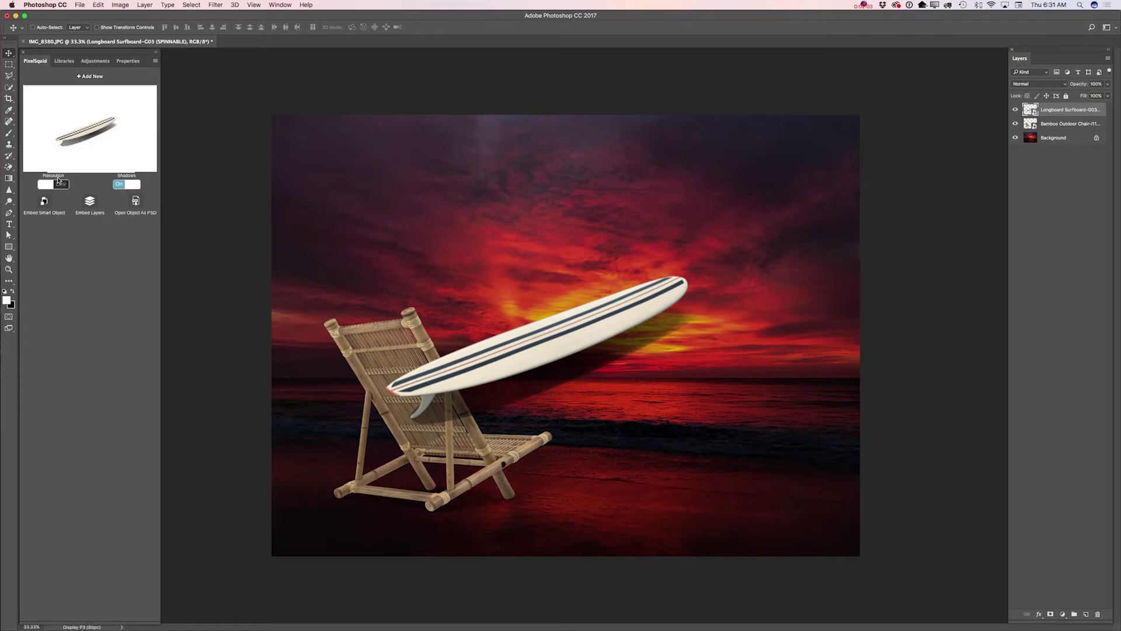
left_click_drag(70, 142, 63, 140)
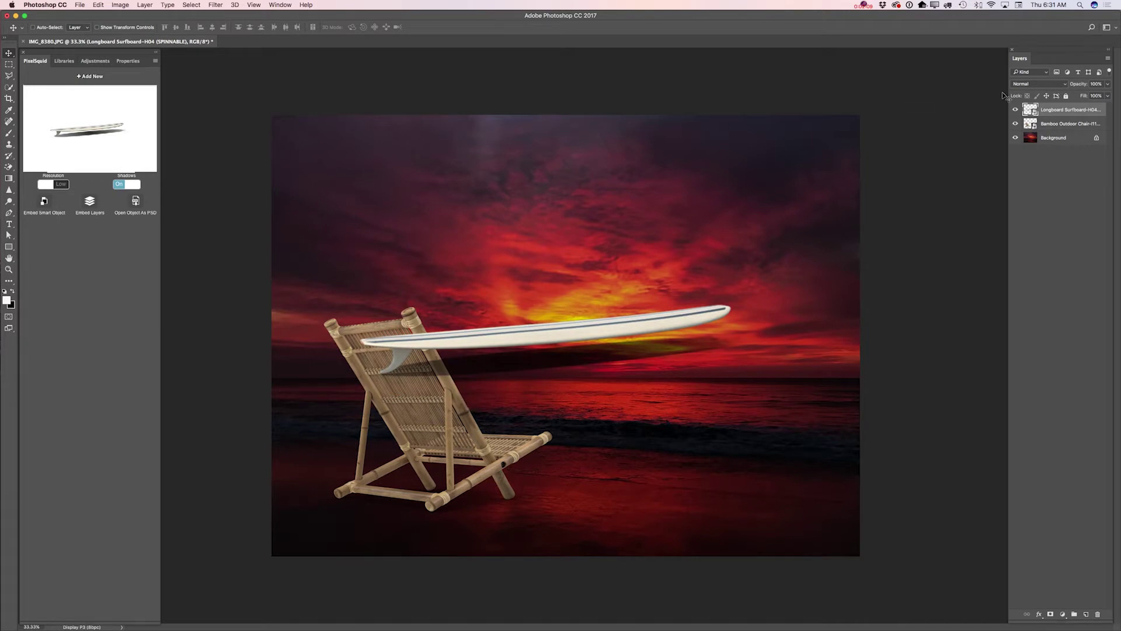
left_click_drag(1073, 112, 1097, 614)
- Add the green longboard surfboard and place it on the sand at the photo's lower right
left_click(89, 76)
left_click(138, 170)
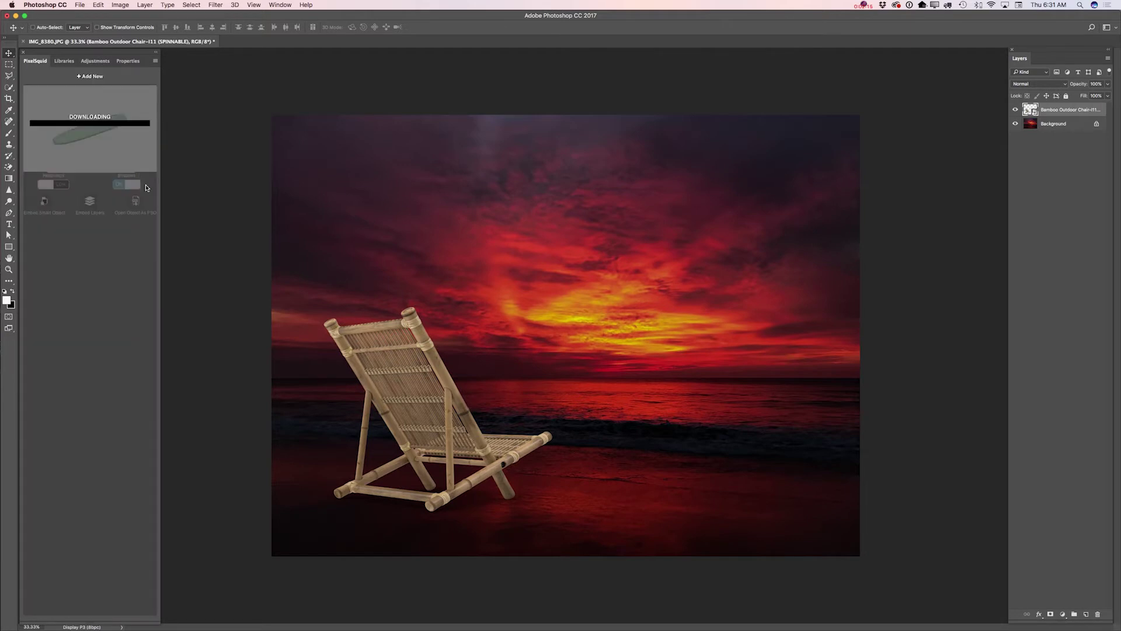
mouse_move(65, 146)
left_mouse_down()
mouse_move(59, 134)
mouse_move(80, 143)
left_mouse_up()
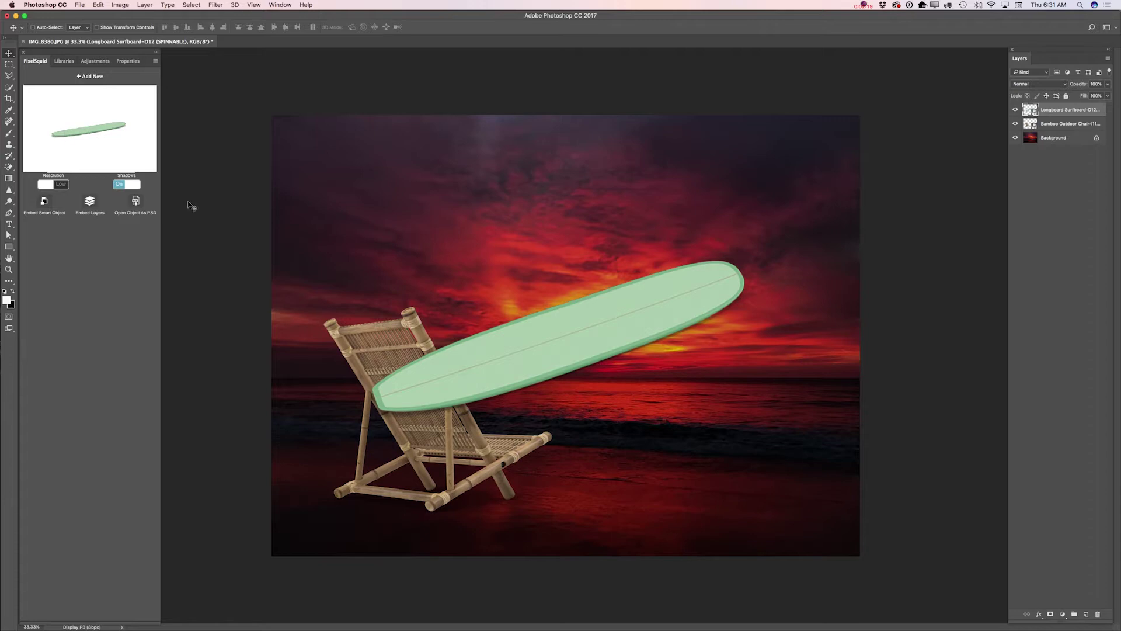
left_click_drag(570, 339, 659, 496)
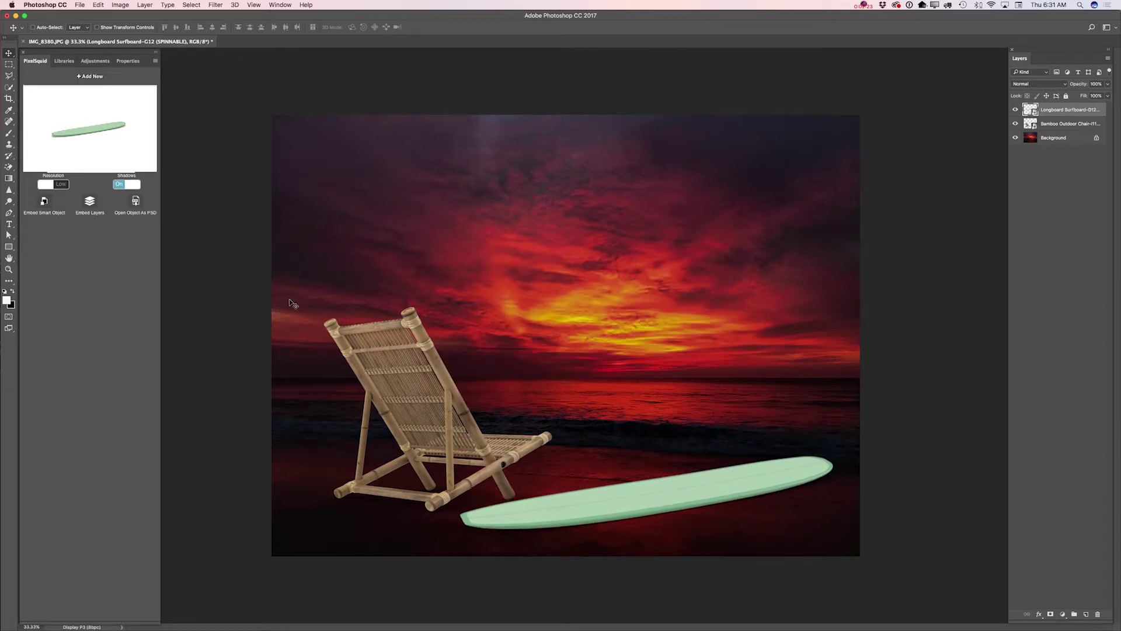
- Spin the green surfboard to a flatter angle and reposition it just right of the chair's front legs
left_click_drag(70, 131, 99, 149)
left_click_drag(595, 500, 558, 494)
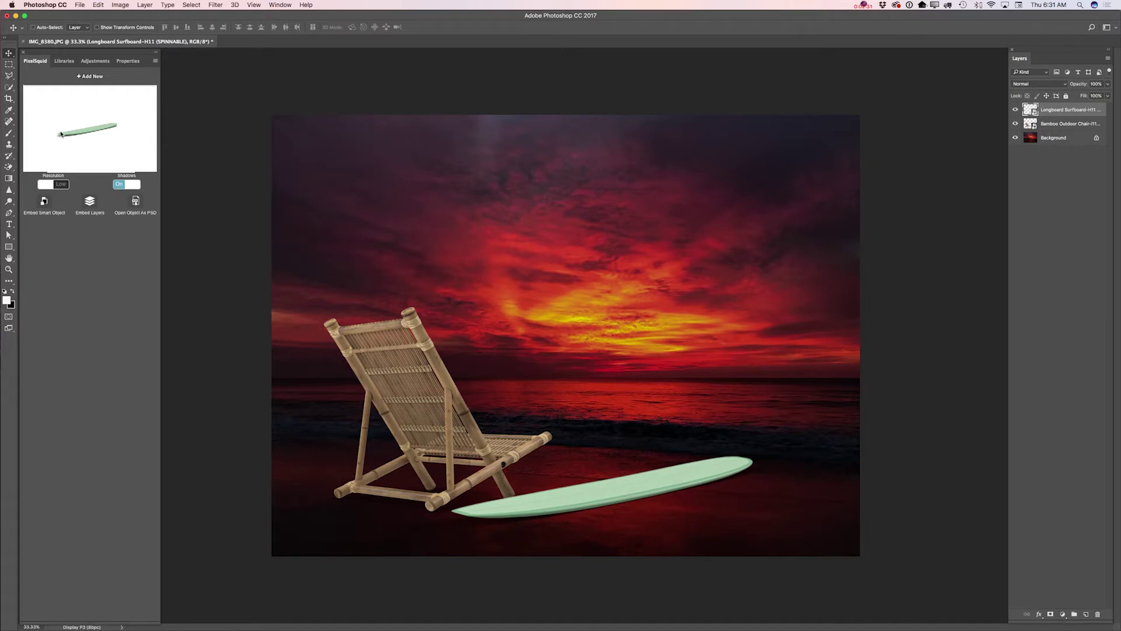
left_click_drag(590, 490, 612, 511)
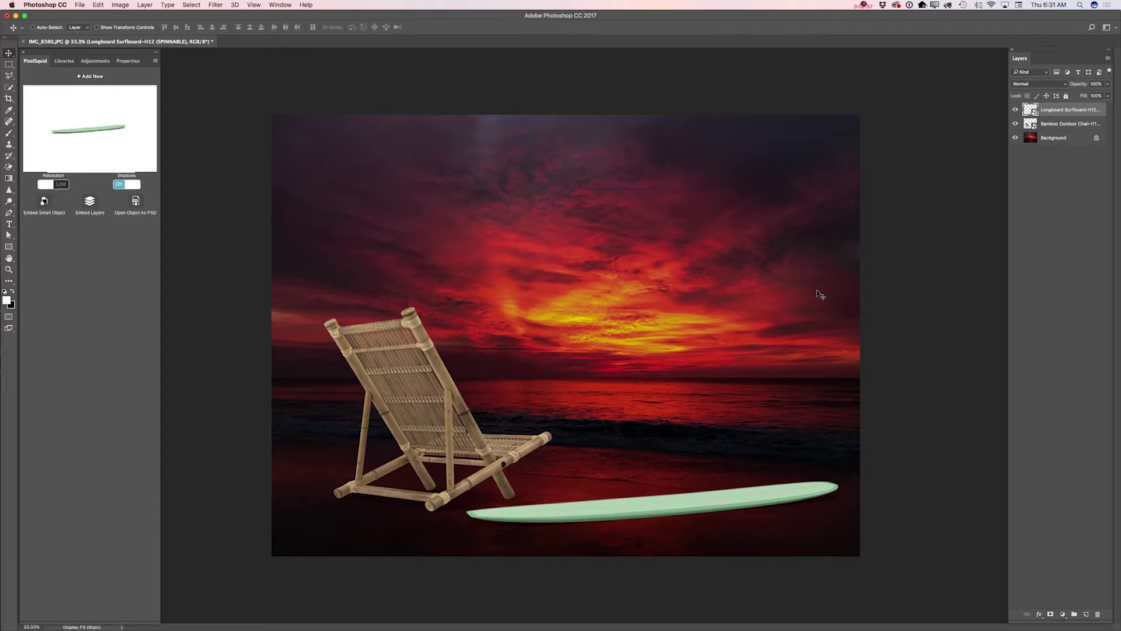
- Shift the chair slightly down and to the left, and switch the green surfboard to high resolution
left_click(1057, 125)
left_click_drag(455, 380, 429, 403)
left_click(1058, 111)
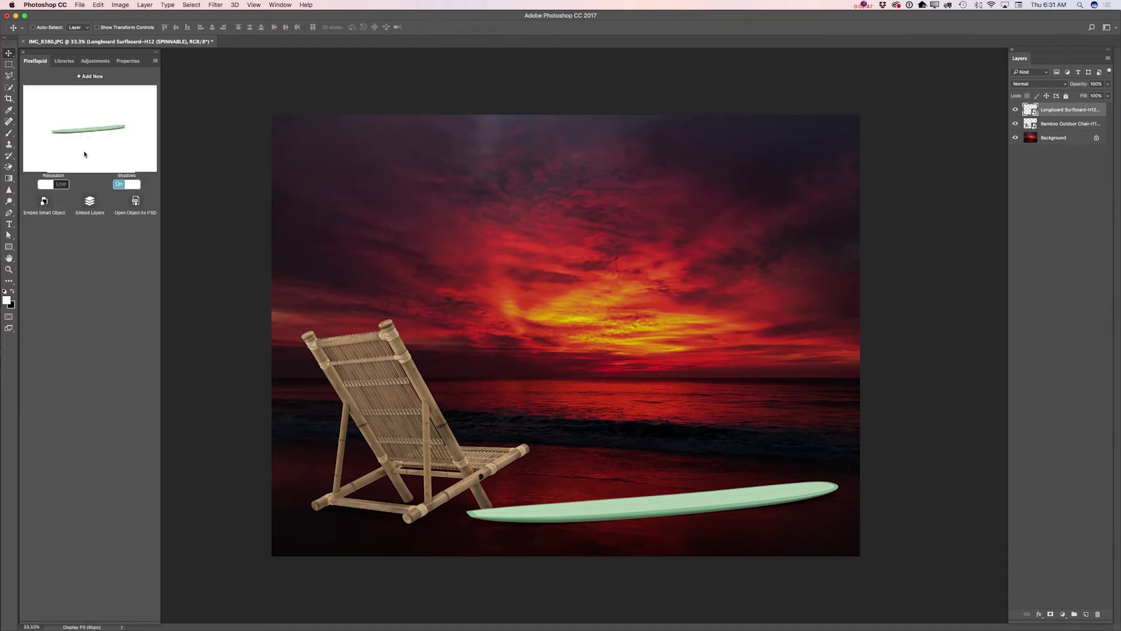
left_click(62, 185)
- Add the flat-lying orange life preserver from the PixelSquid library to the photo
left_click(90, 77)
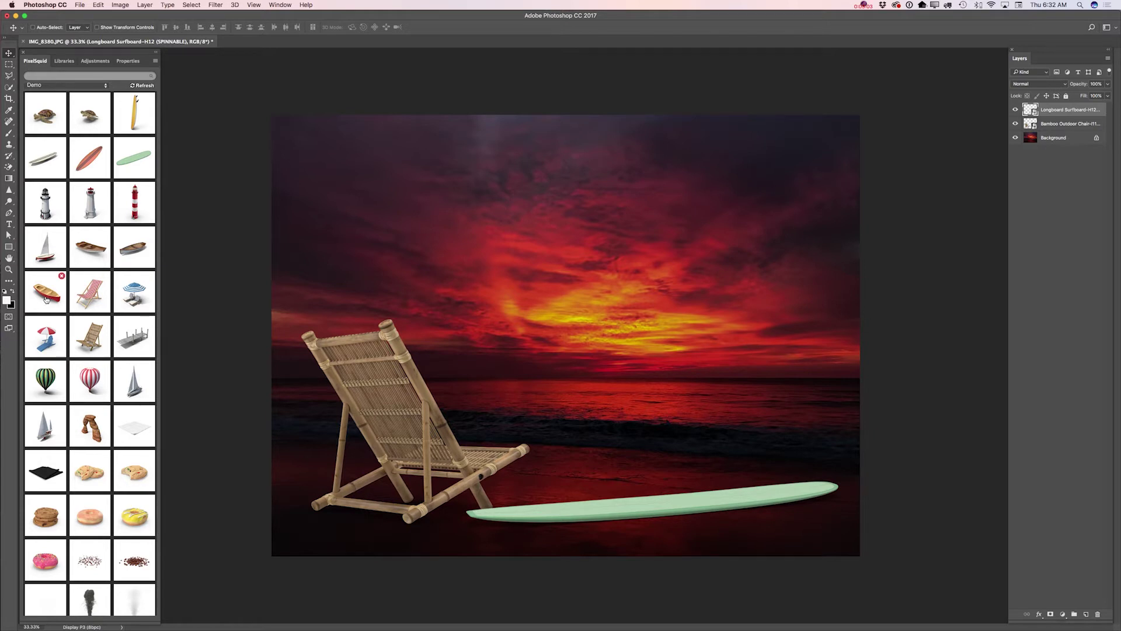
scroll(75, 314, "down", 5)
scroll(75, 314, "down", 3)
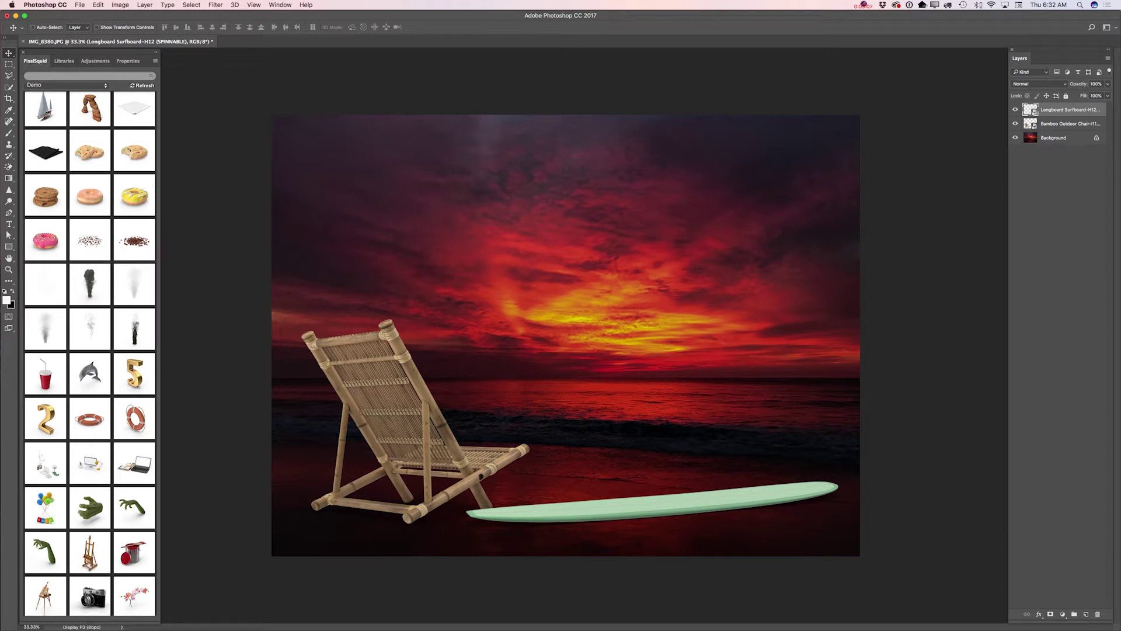
left_click(93, 421)
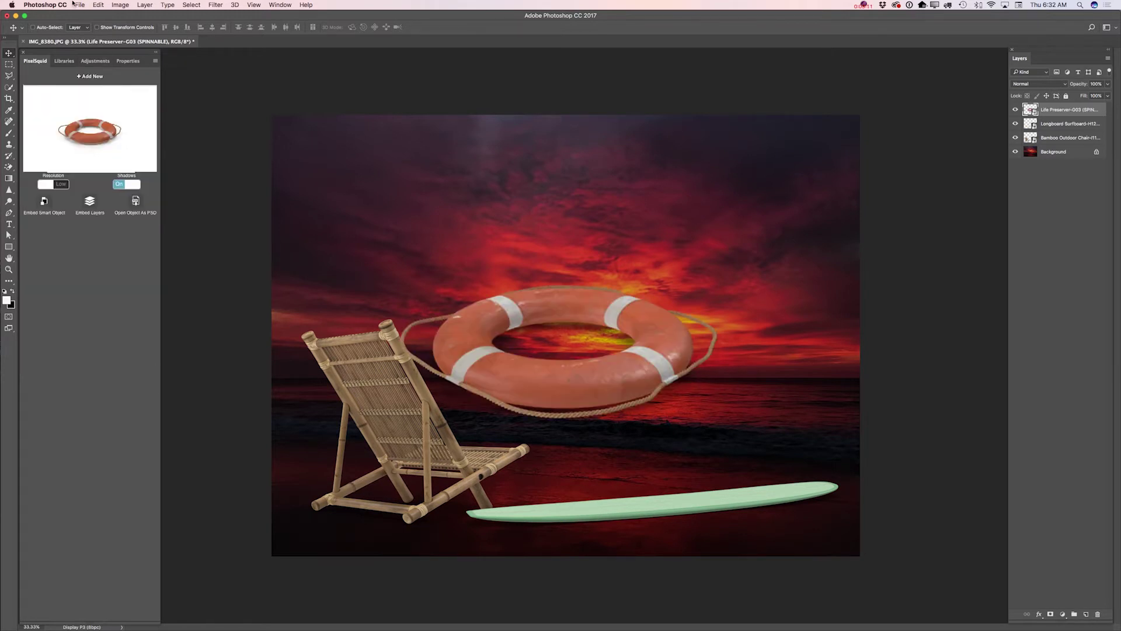
- Scale the life preserver to about 1723 × 1753 px in front of the chair's legs and switch it to high resolution
left_click(98, 5)
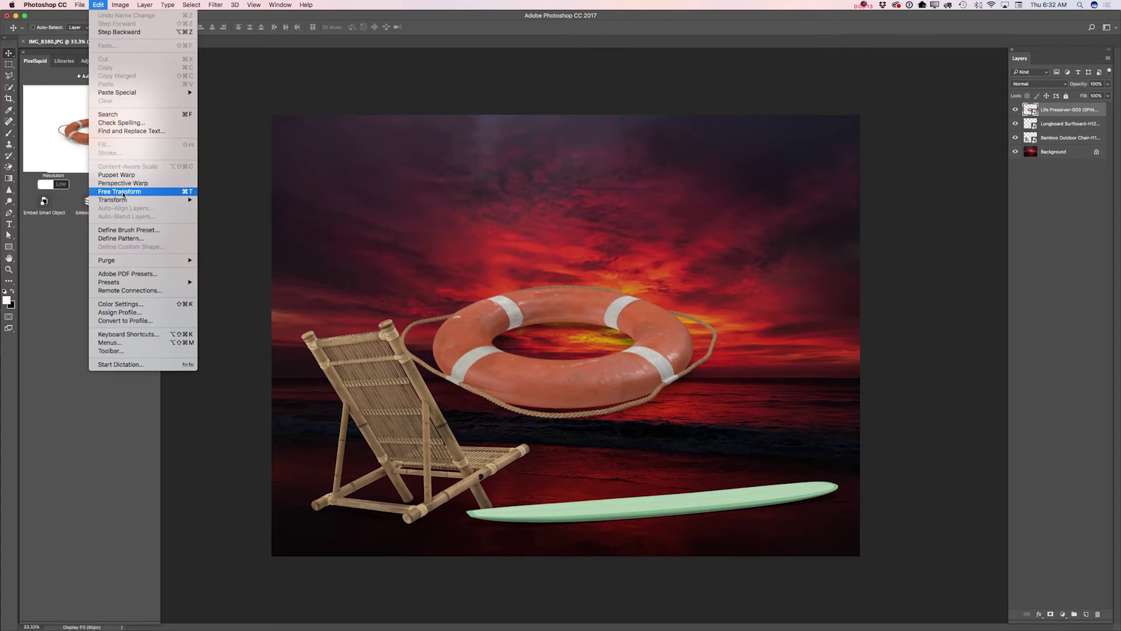
left_click(121, 194)
left_click_drag(351, 119, 508, 289)
left_click_drag(593, 416, 326, 507)
left_click_drag(240, 381, 267, 392)
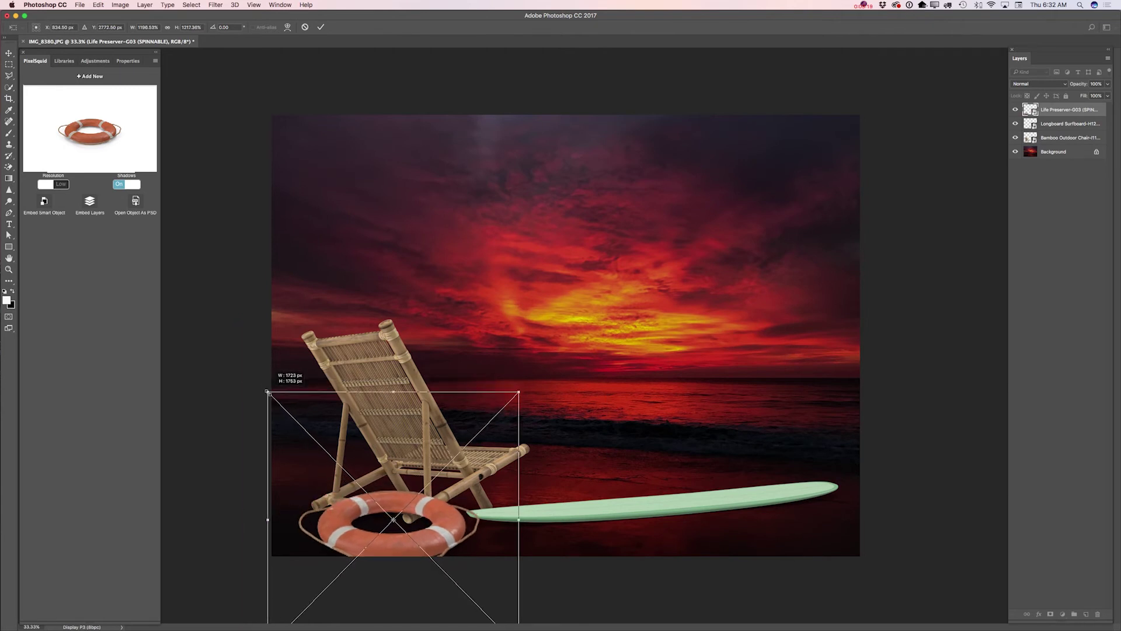
left_click(319, 28)
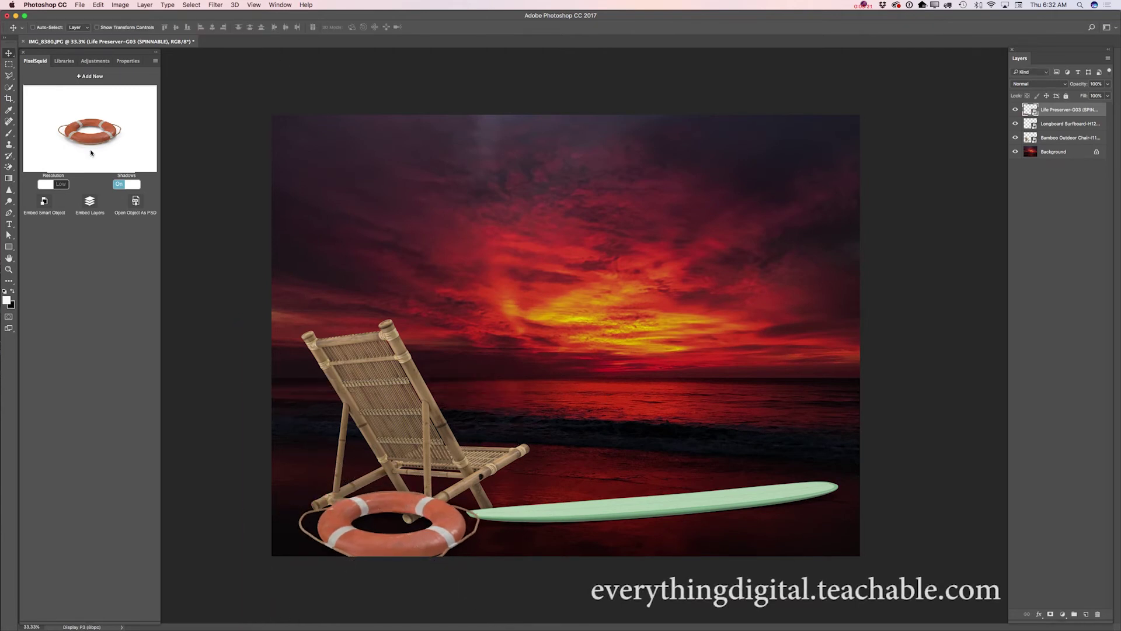
left_click(62, 191)
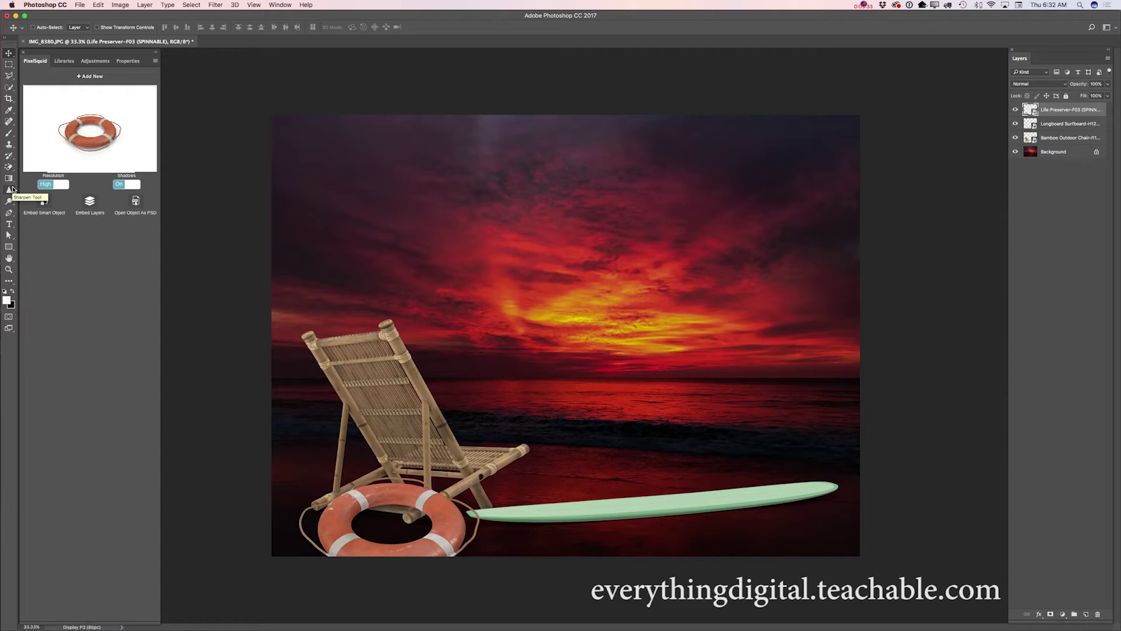
- Hide the Background layer and merge the visible chair, surfboard and life preserver layers into one
left_click(1015, 152)
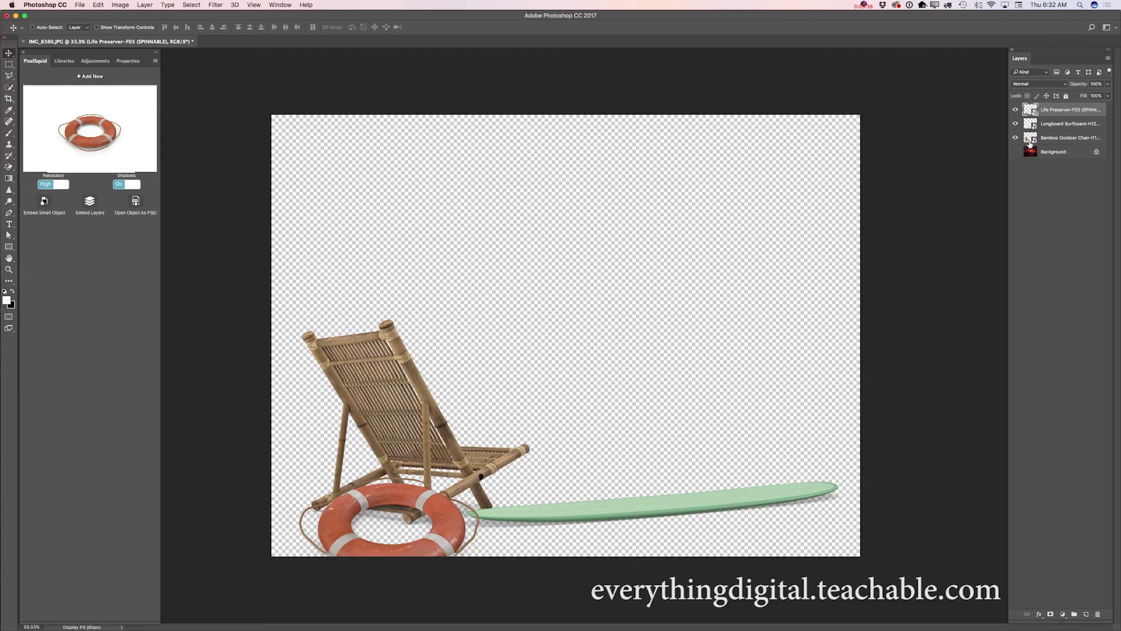
left_click(1108, 58)
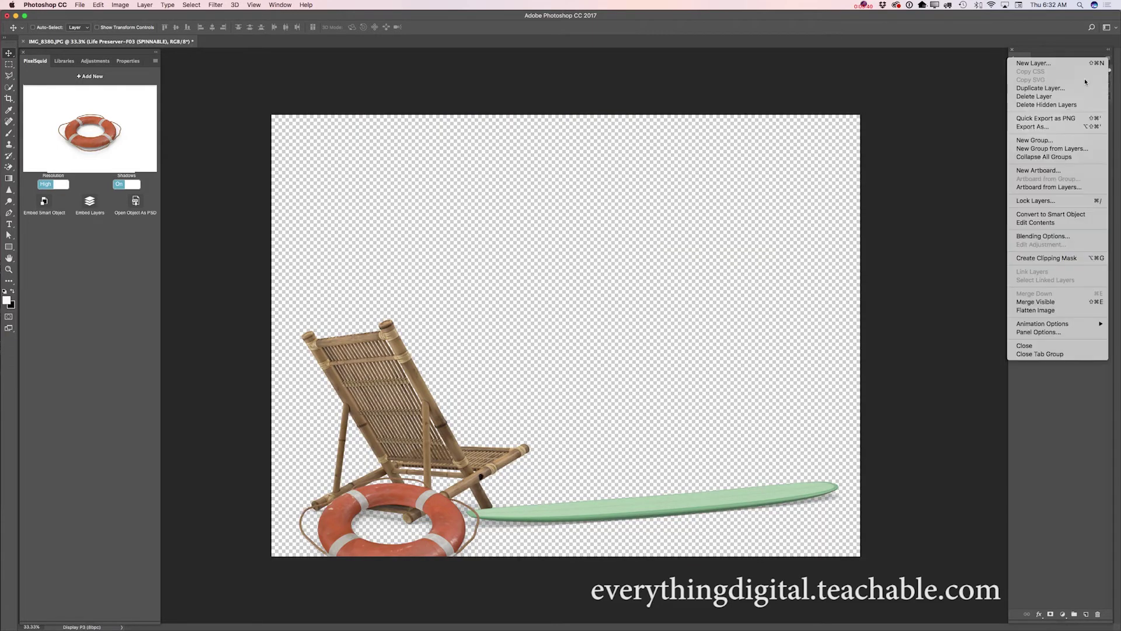
left_click(1027, 303)
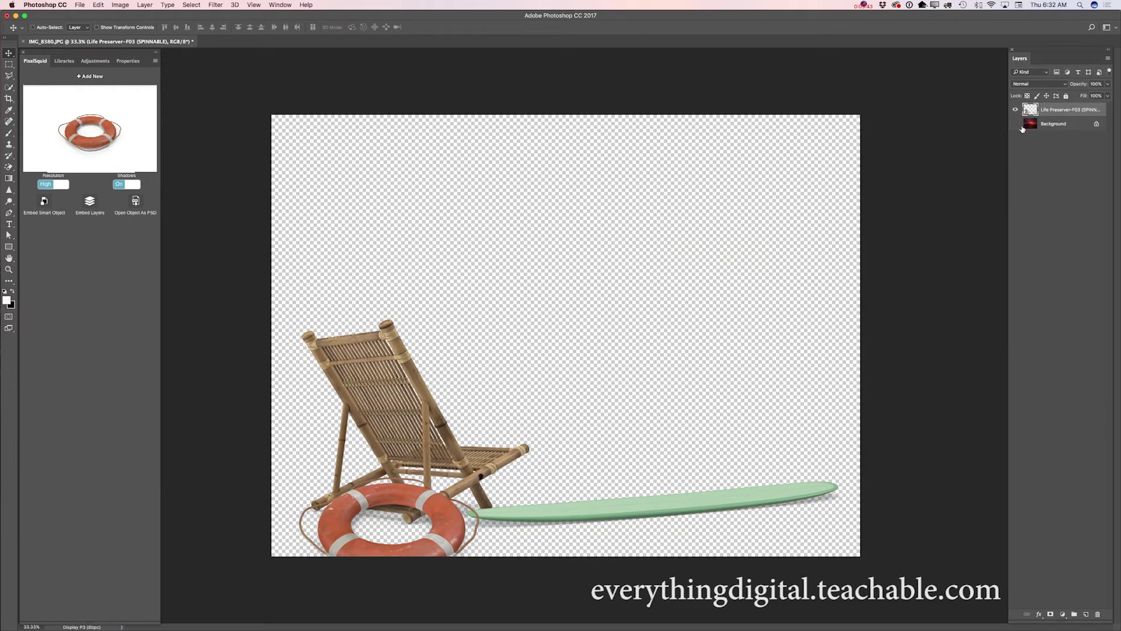
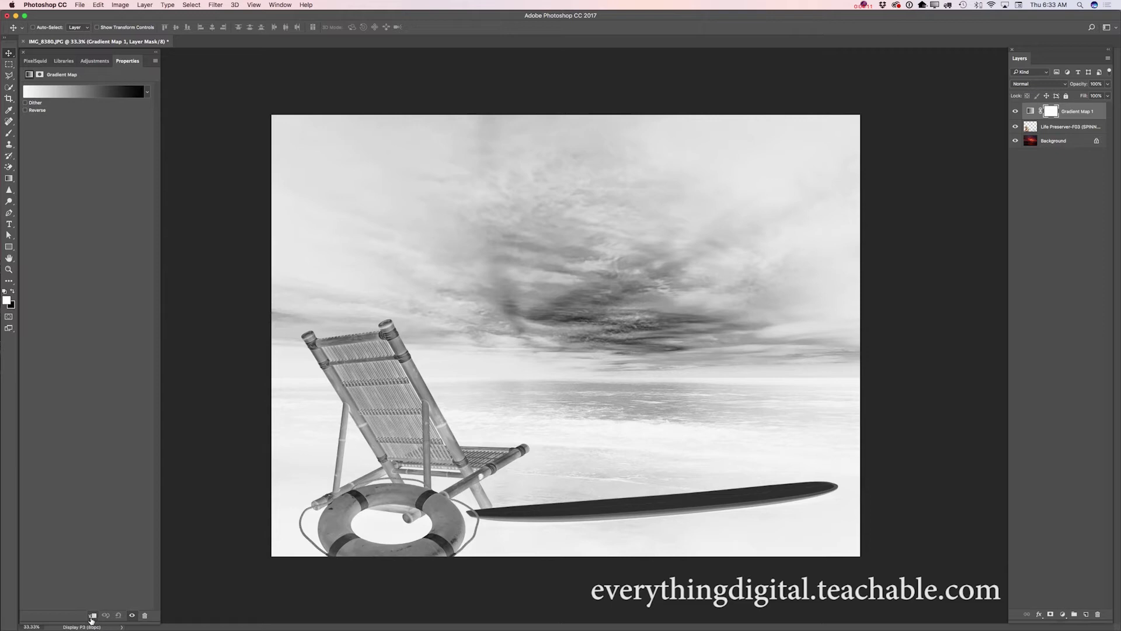
- Clip the Gradient Map to the merged objects layer and apply a red gradient preset to it
left_click(93, 615)
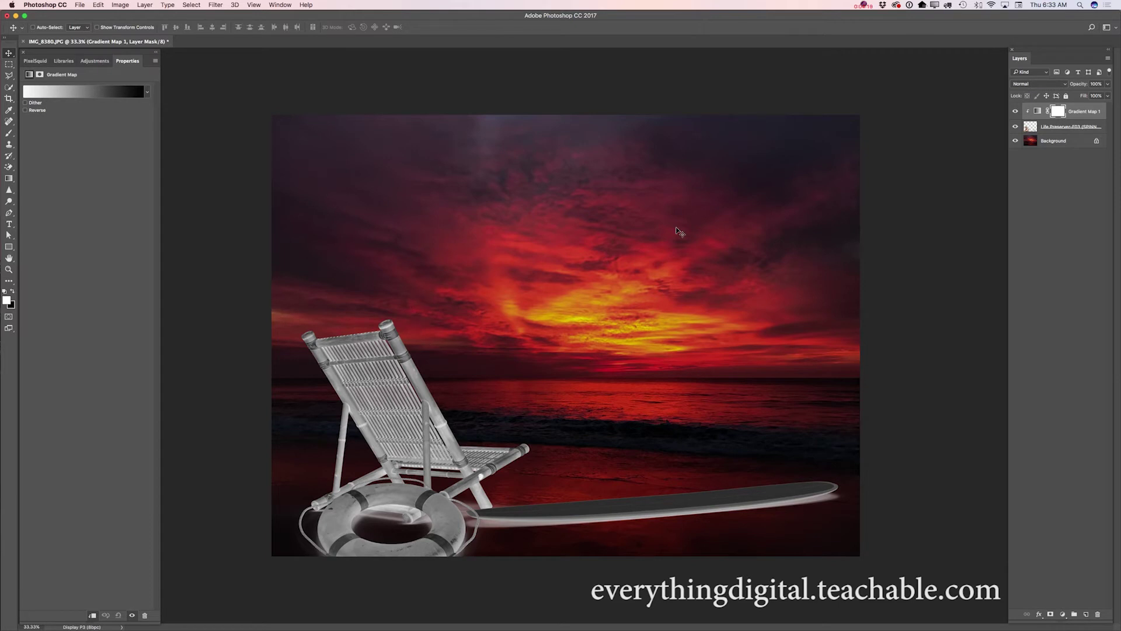
left_click(147, 92)
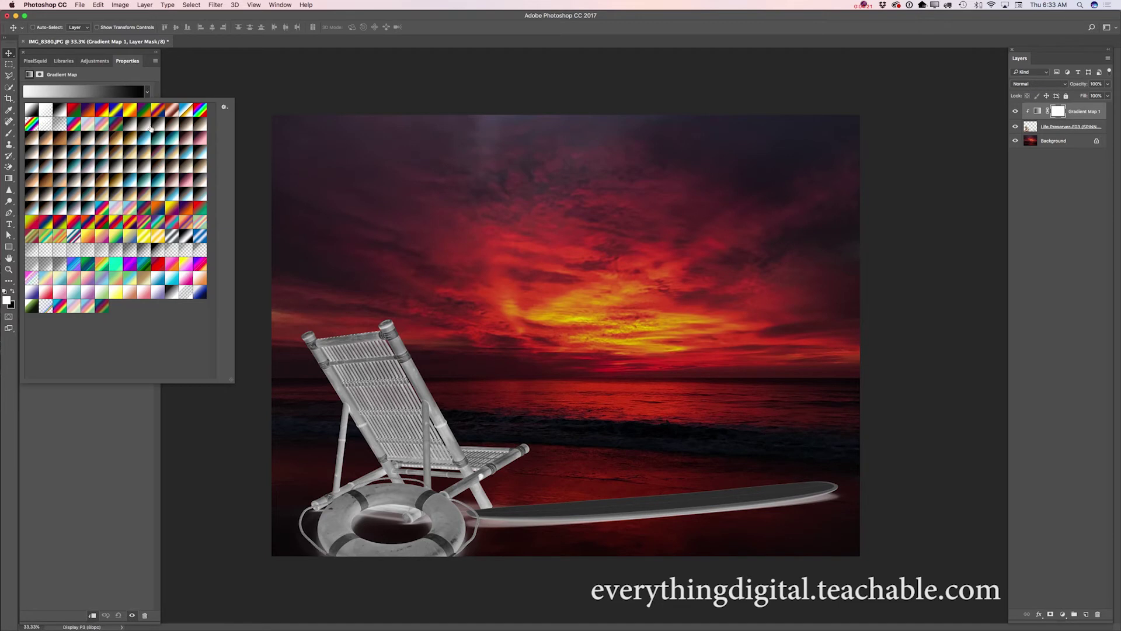
double_click(159, 268)
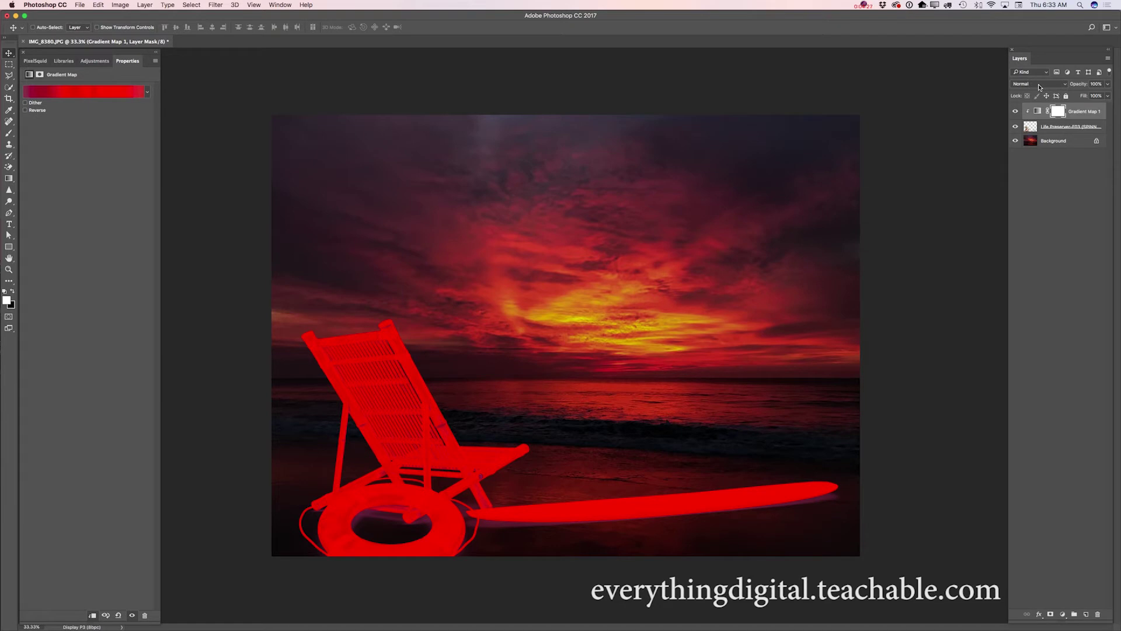
- Try the Gradient Map layer in Darken blend mode with its opacity lowered to 35%
left_click(1038, 86)
left_click(1034, 103)
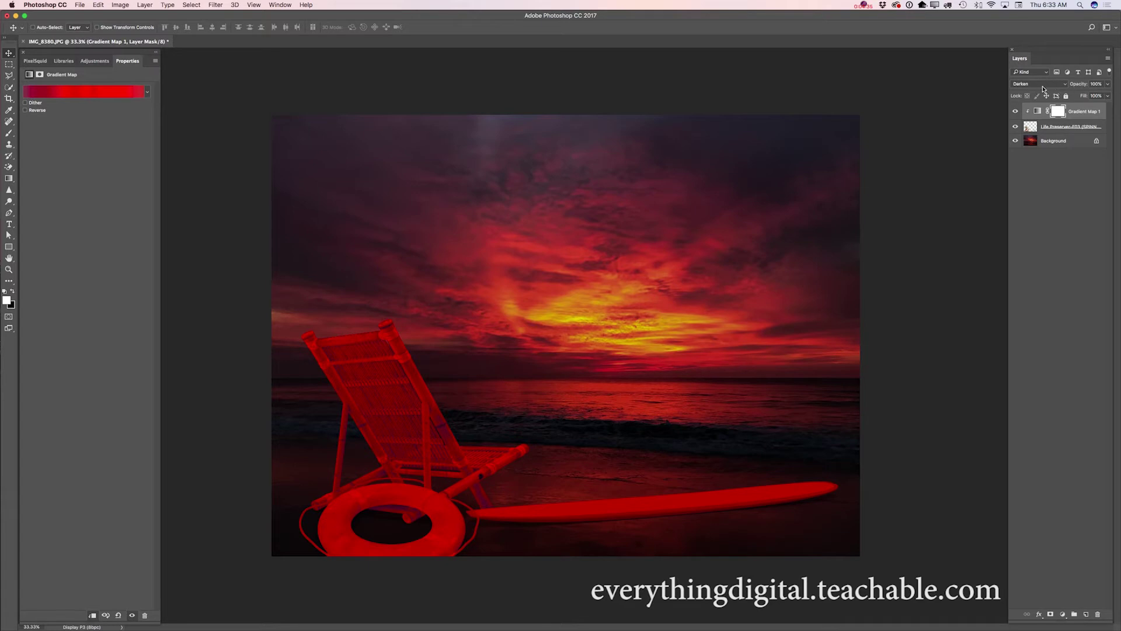
left_click(1108, 87)
left_click_drag(1107, 95, 1078, 97)
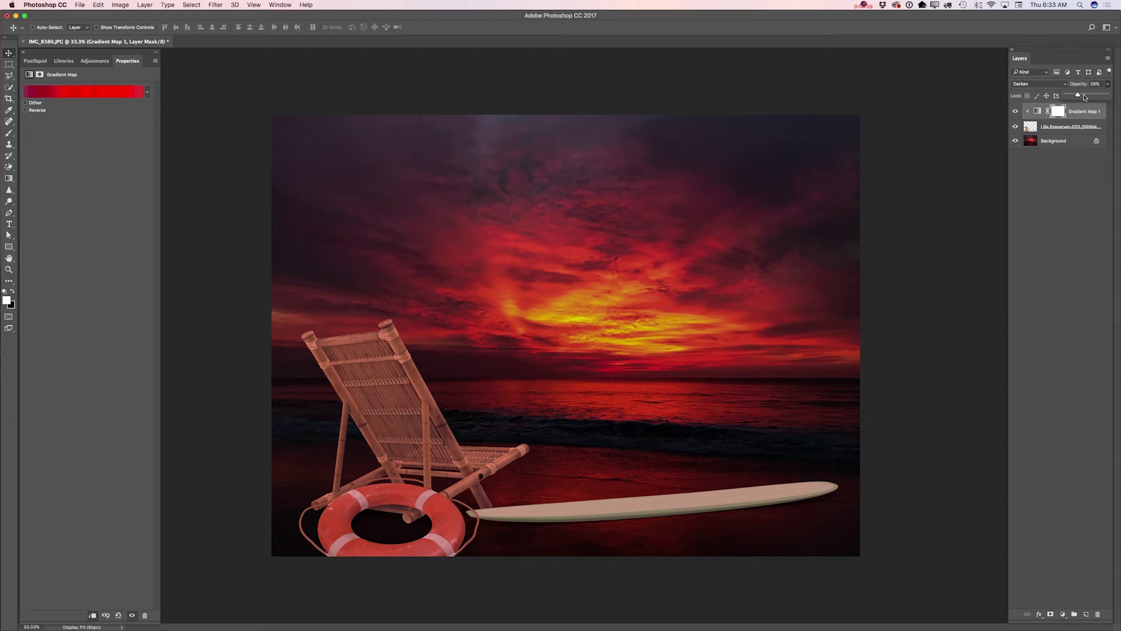
mouse_move(1081, 96)
left_mouse_down()
mouse_move(1071, 98)
mouse_move(1096, 98)
mouse_move(1080, 98)
left_mouse_up()
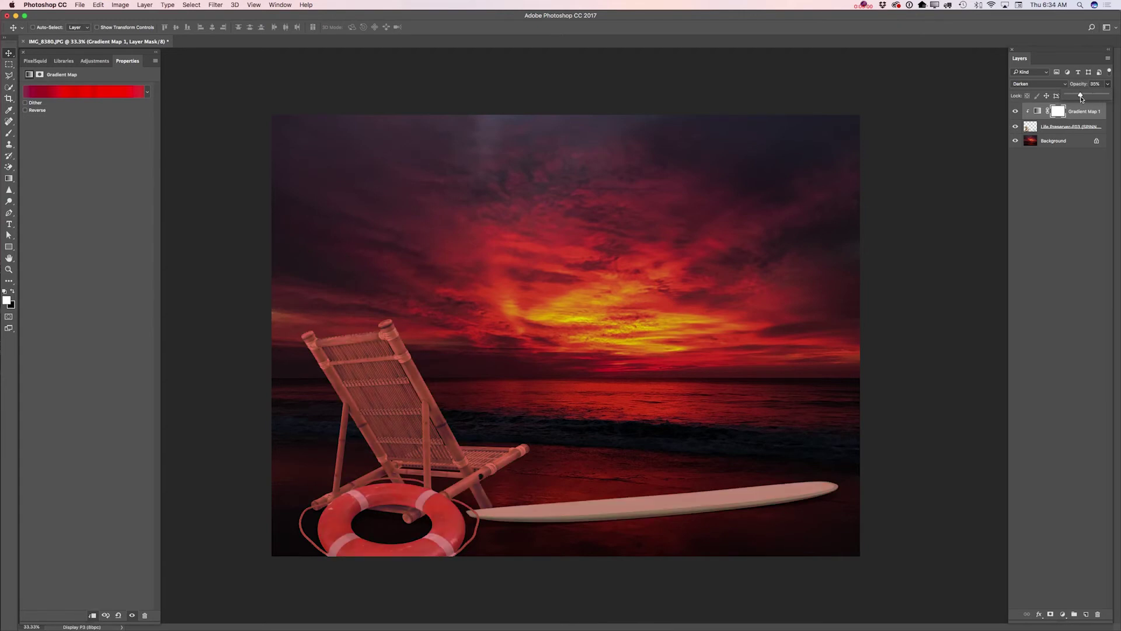
- Blend the Gradient Map layer with Multiply at 43% opacity and merge it down into the objects layer
left_click(1042, 84)
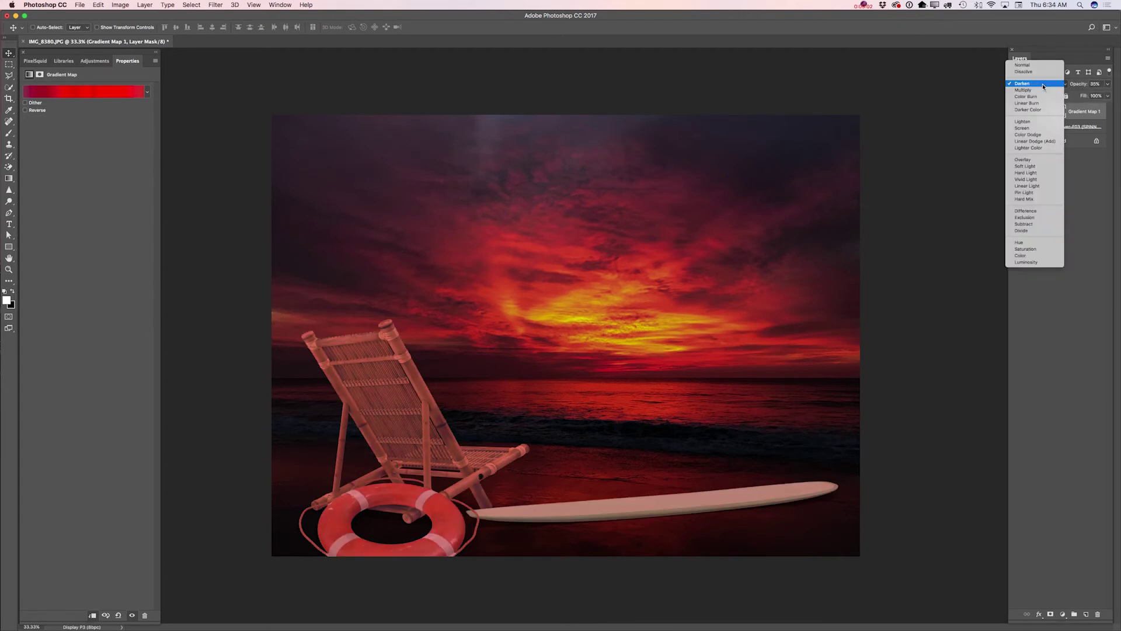
left_click(1029, 91)
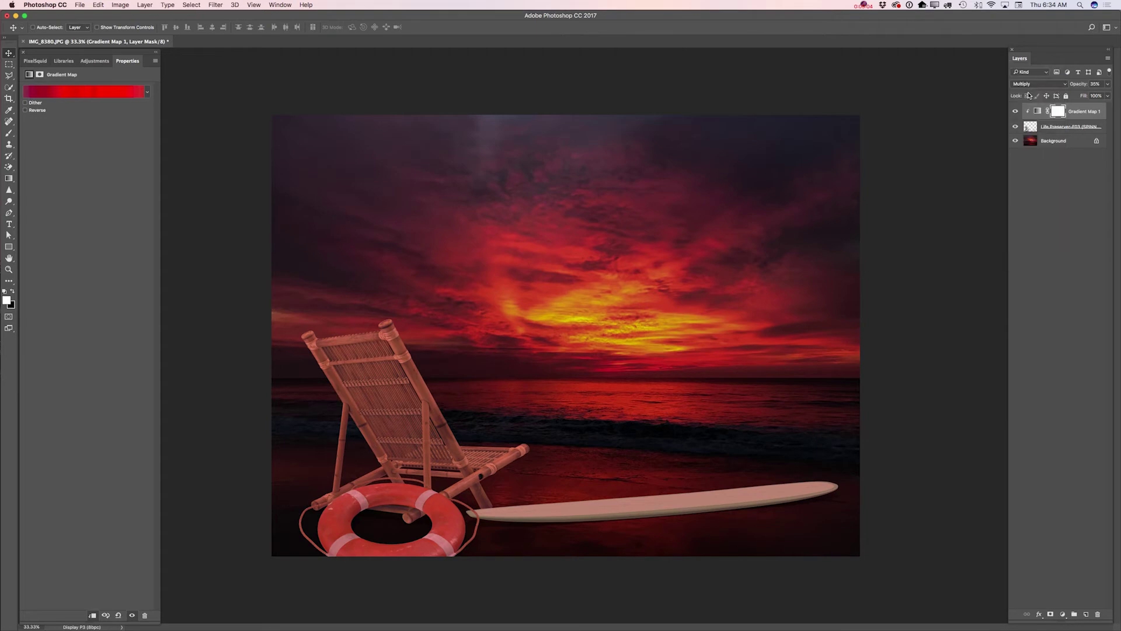
left_click(1107, 84)
left_click_drag(1080, 97, 1084, 97)
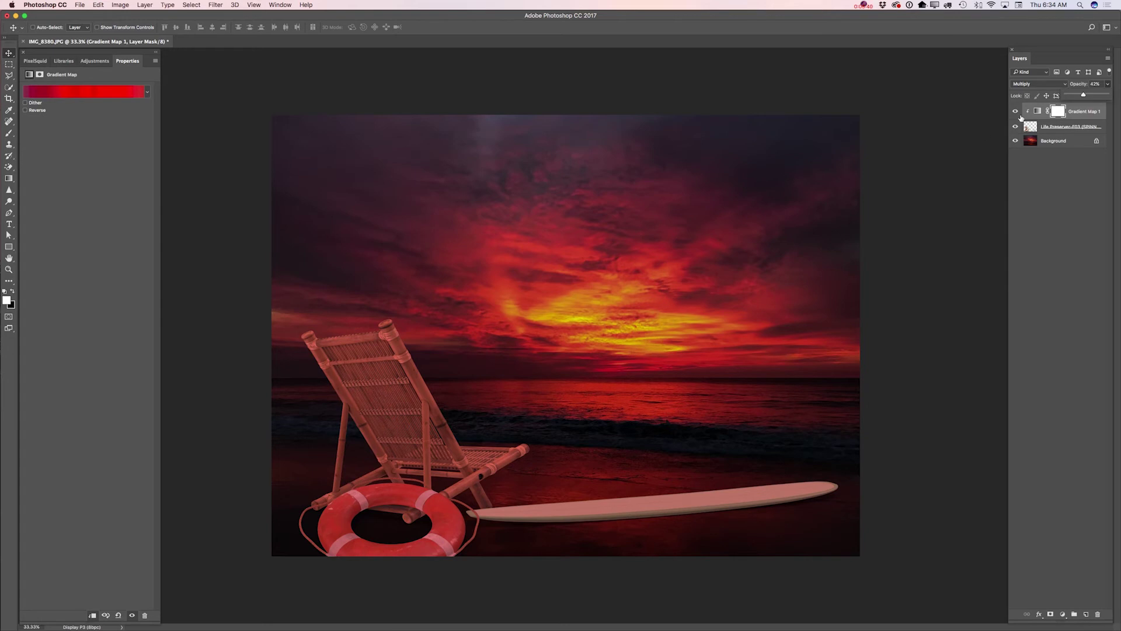
left_click(1109, 59)
left_click(1017, 294)
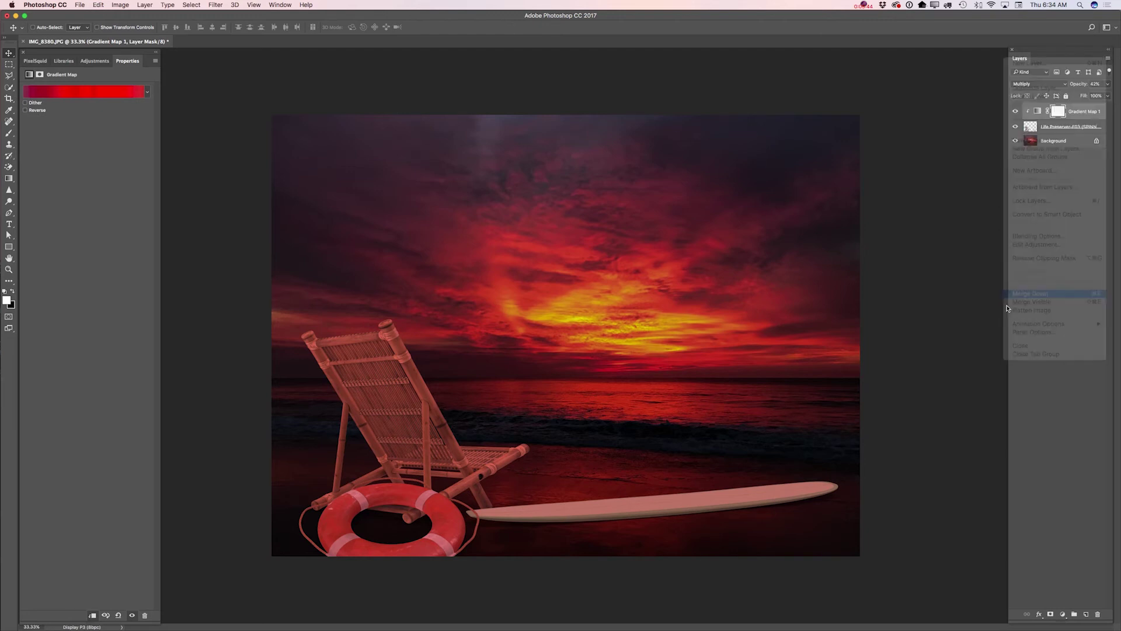
- Add an Exposure adjustment clipped to the objects layer, with Exposure -3.27 and Gamma Correction 0.82
left_click(94, 61)
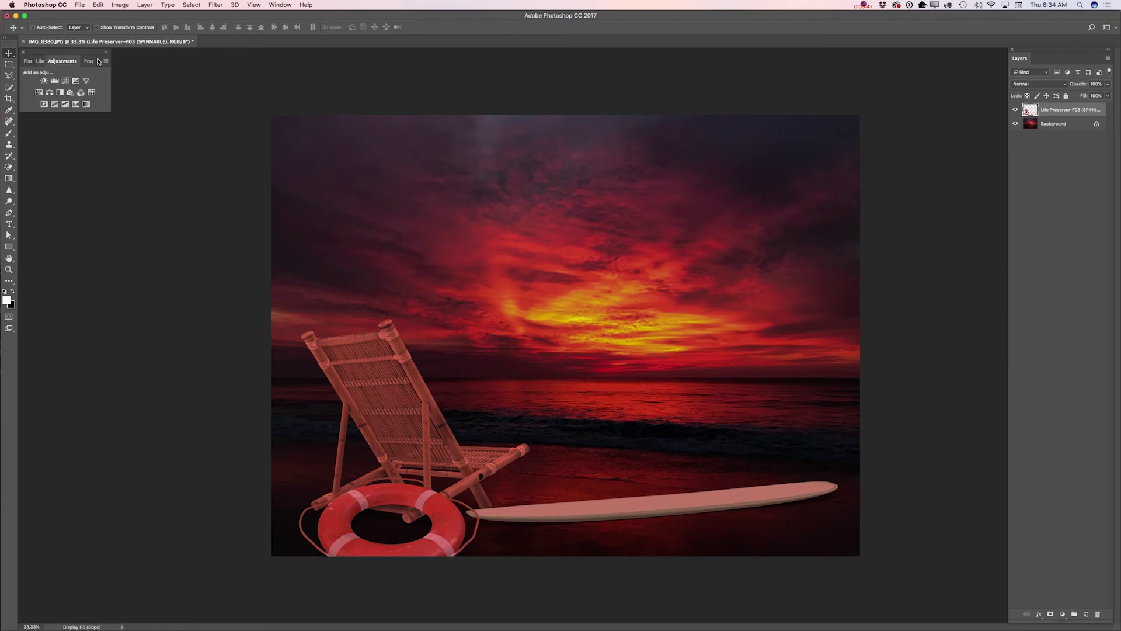
left_click(76, 81)
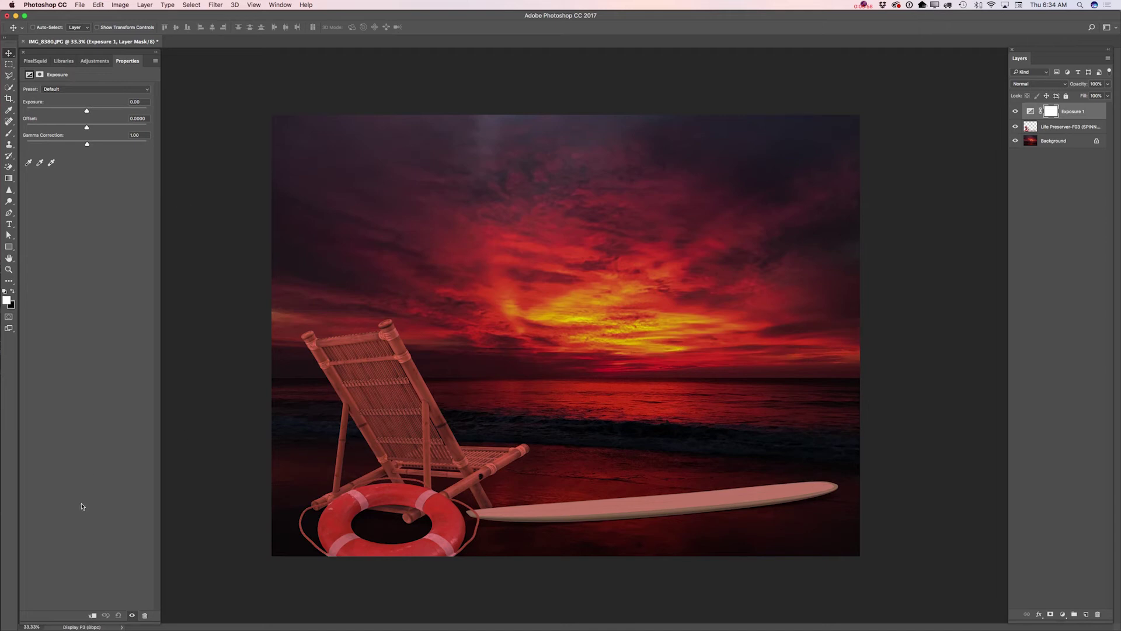
left_click(93, 616)
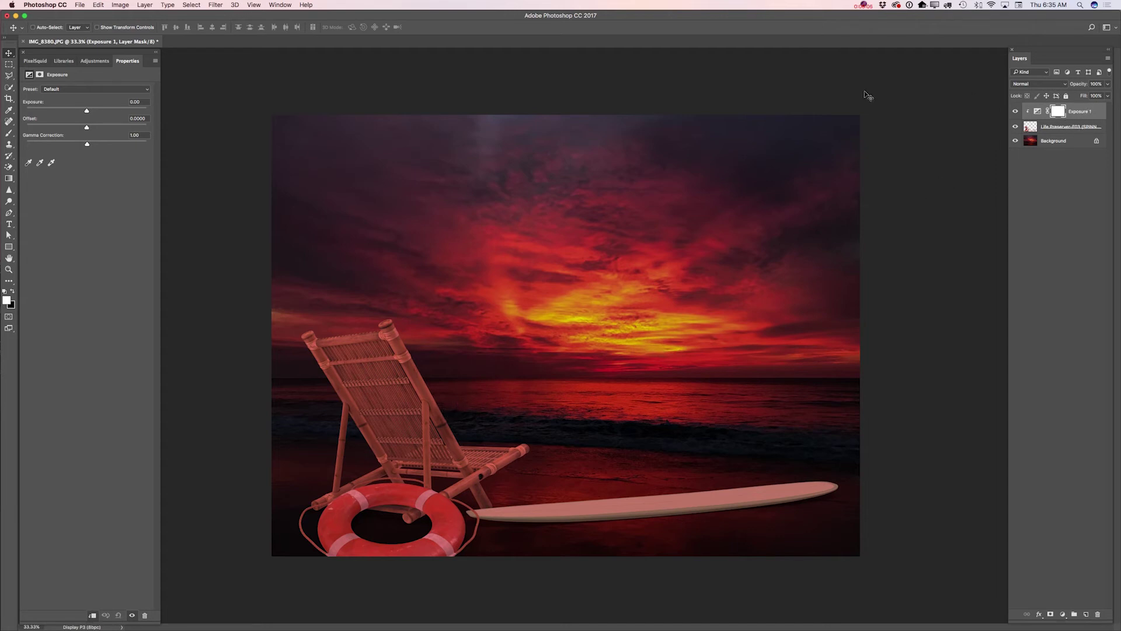
left_click_drag(86, 111, 94, 149)
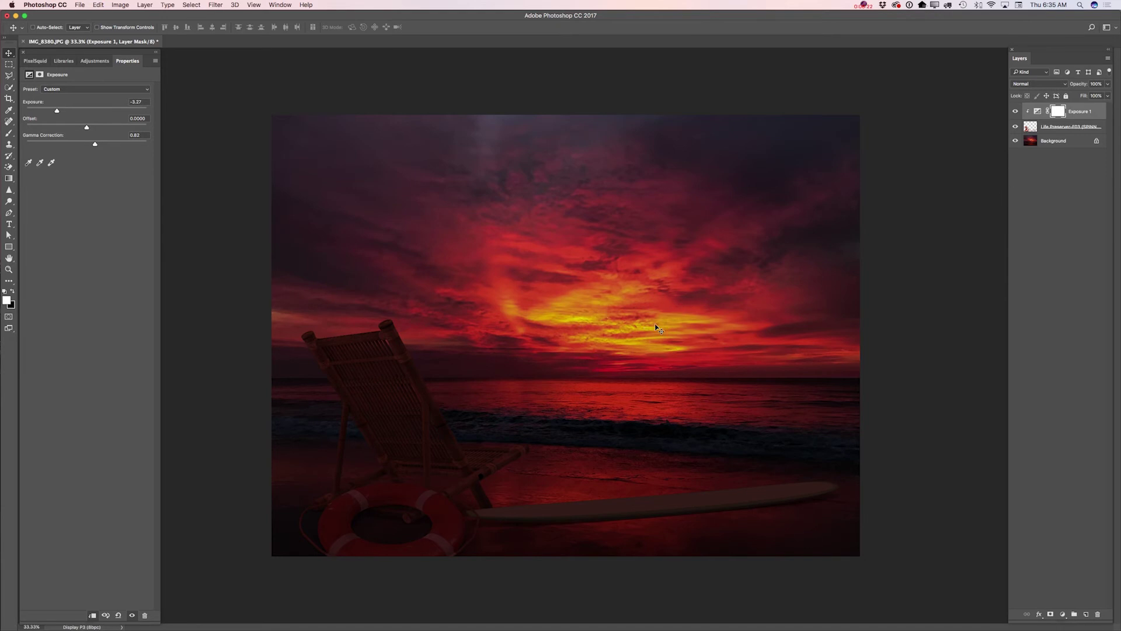
- Brighten the chair's seat by drawing black radial gradients at 40% opacity on the Exposure layer's mask
left_click(11, 293)
left_click(10, 179)
left_click(39, 179)
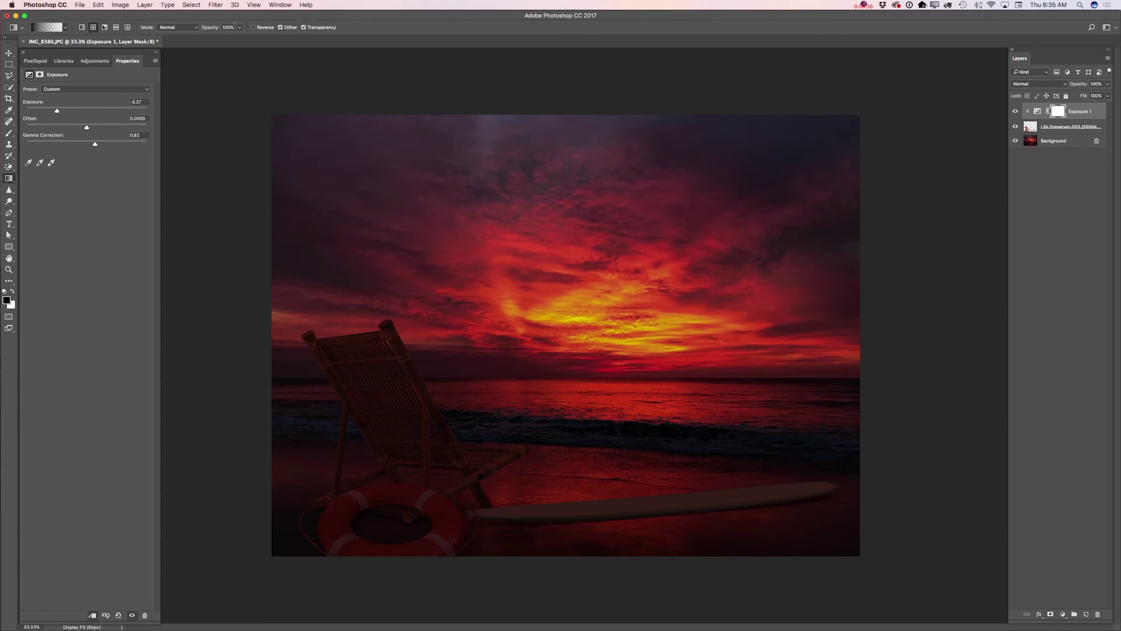
left_click(239, 27)
left_click_drag(239, 40, 215, 39)
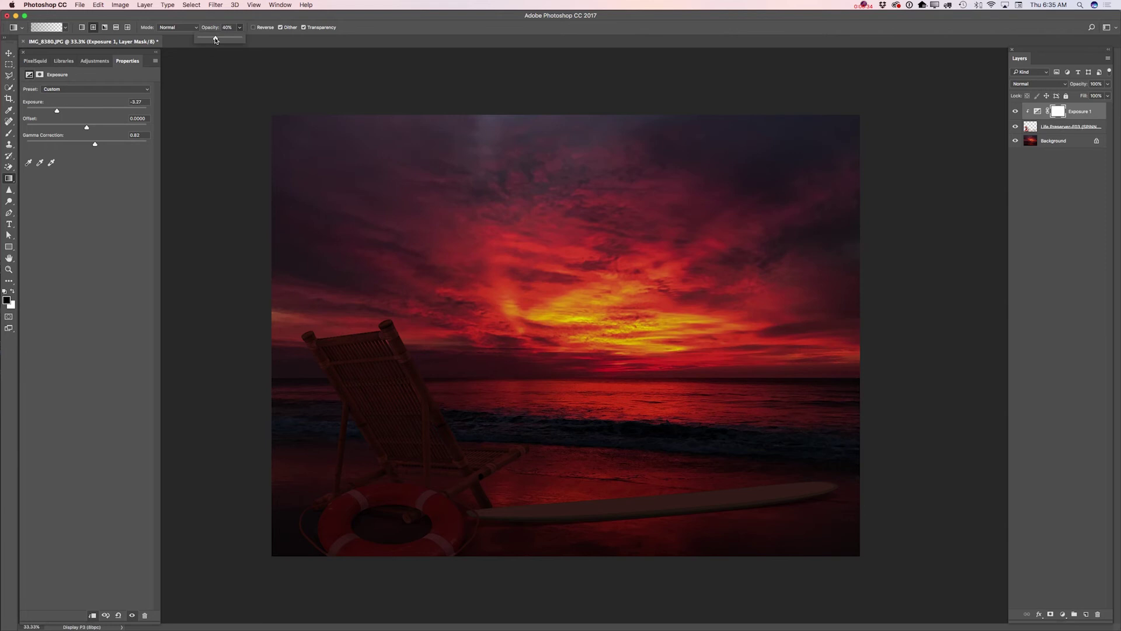
left_click_drag(494, 402, 467, 471)
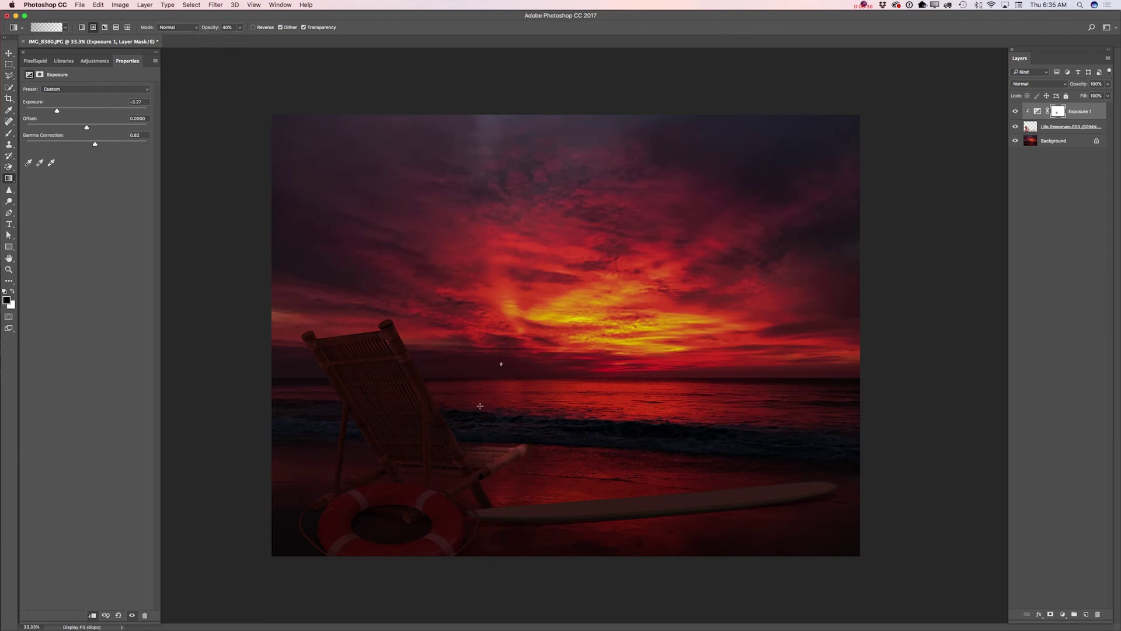
left_click_drag(514, 346, 458, 454)
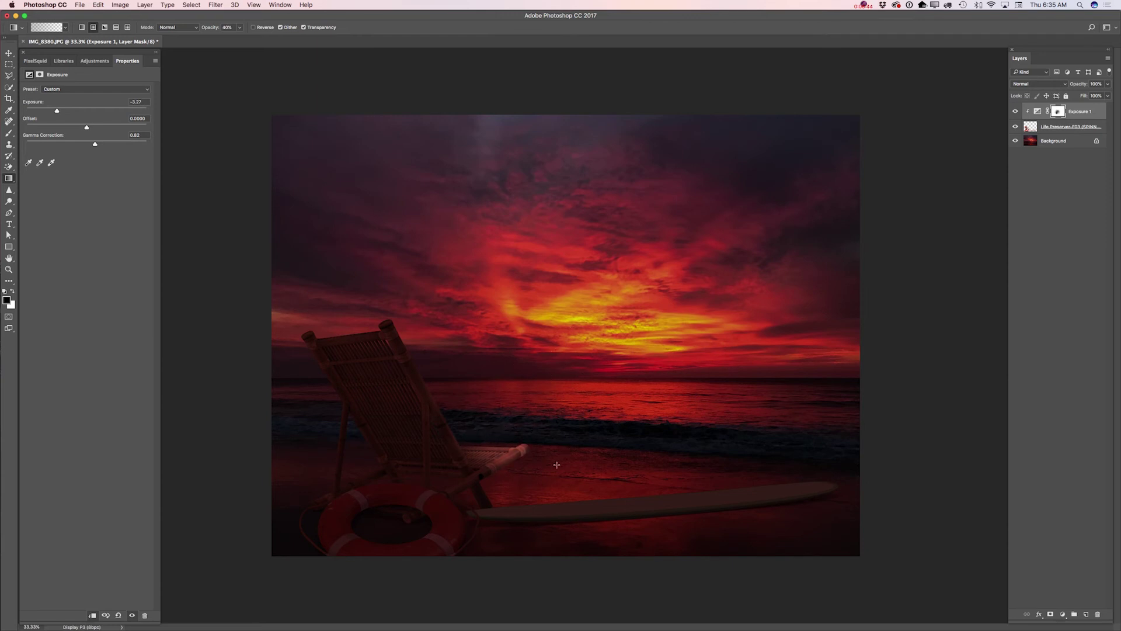
- Draw further mask gradients to brighten the surfboard's near end, step back the last one and draw another across the board's middle
left_click_drag(552, 427, 585, 498)
left_click_drag(575, 363, 633, 538)
left_click_drag(574, 384, 630, 520)
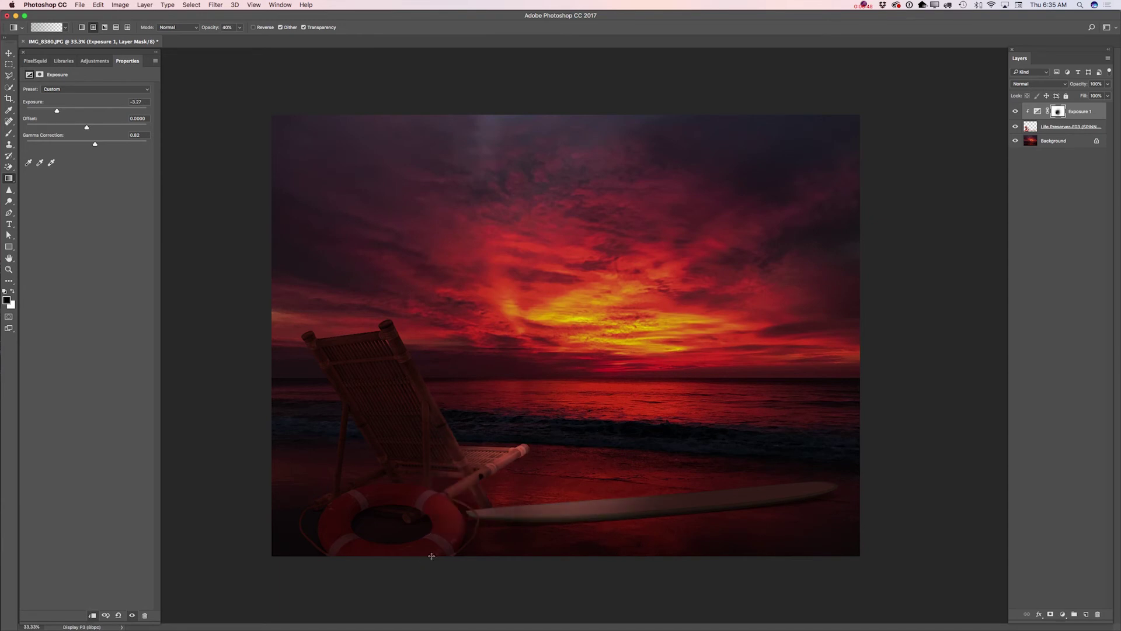
left_click(91, 9)
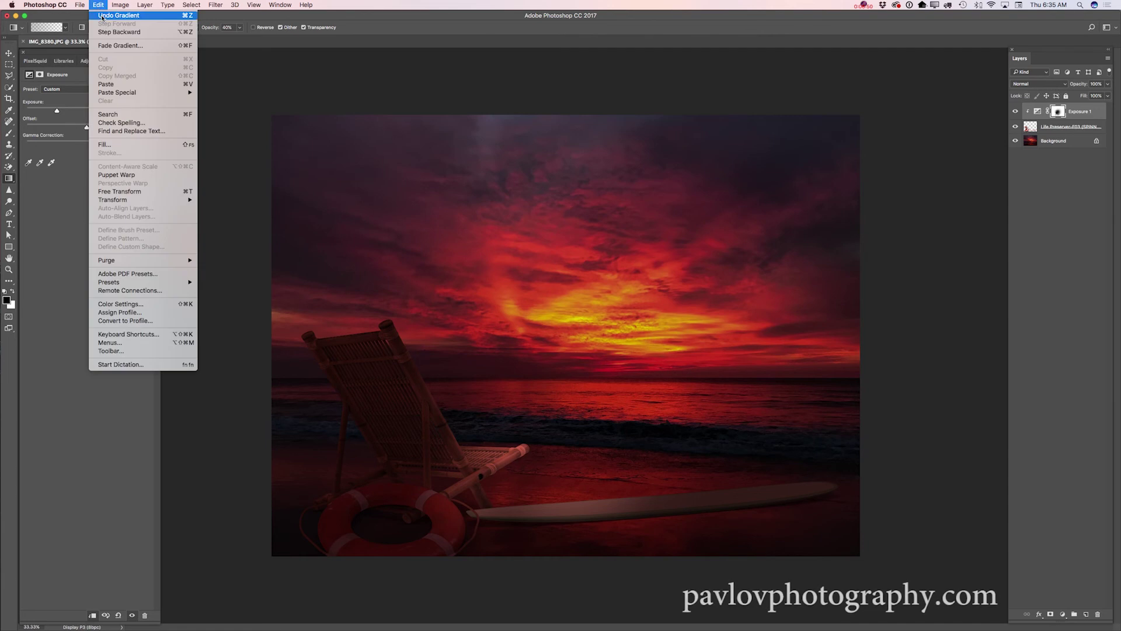
left_click(116, 35)
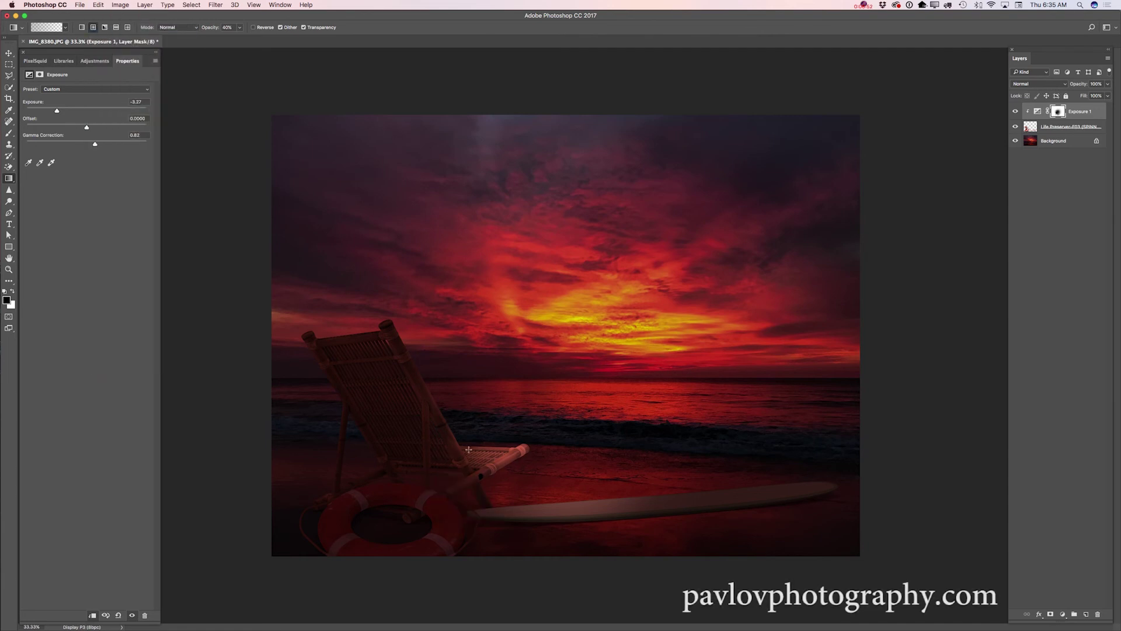
left_click_drag(633, 473, 698, 522)
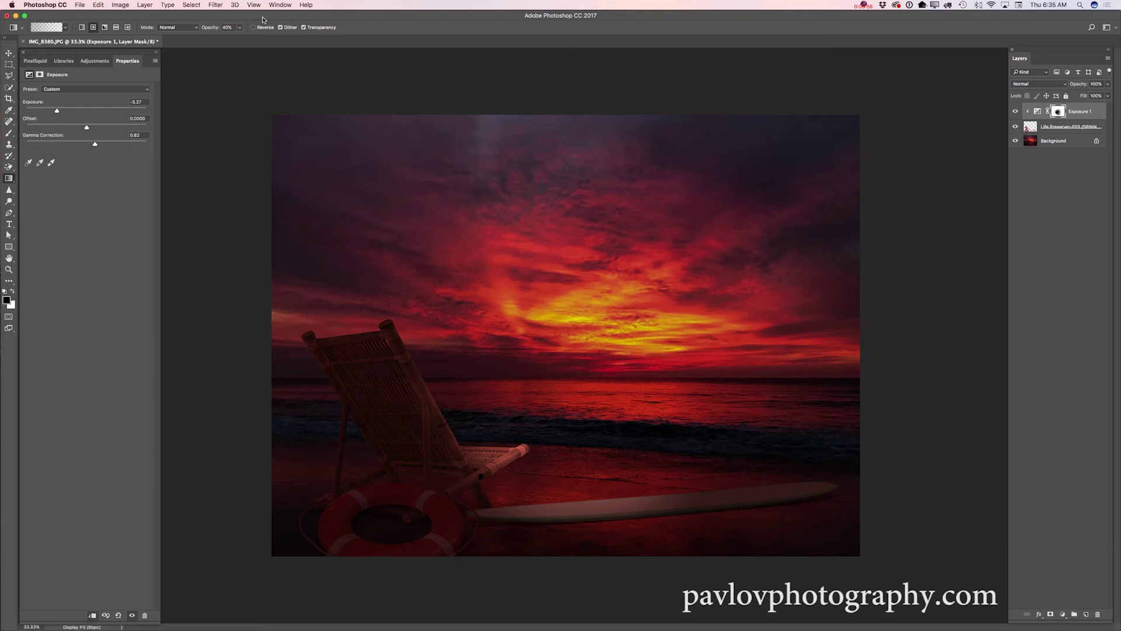
- Lower the gradient opacity to 11% and add subtle mask gradients along the surfboard and beside the life preserver
left_click(240, 27)
left_click_drag(238, 39, 231, 40)
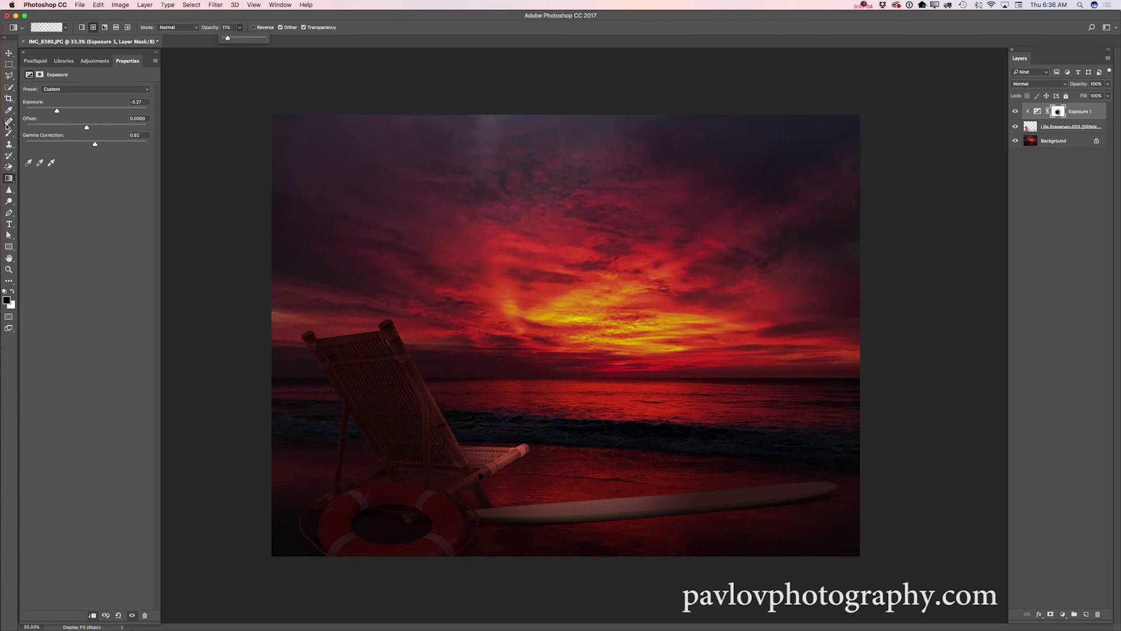
left_click(14, 181)
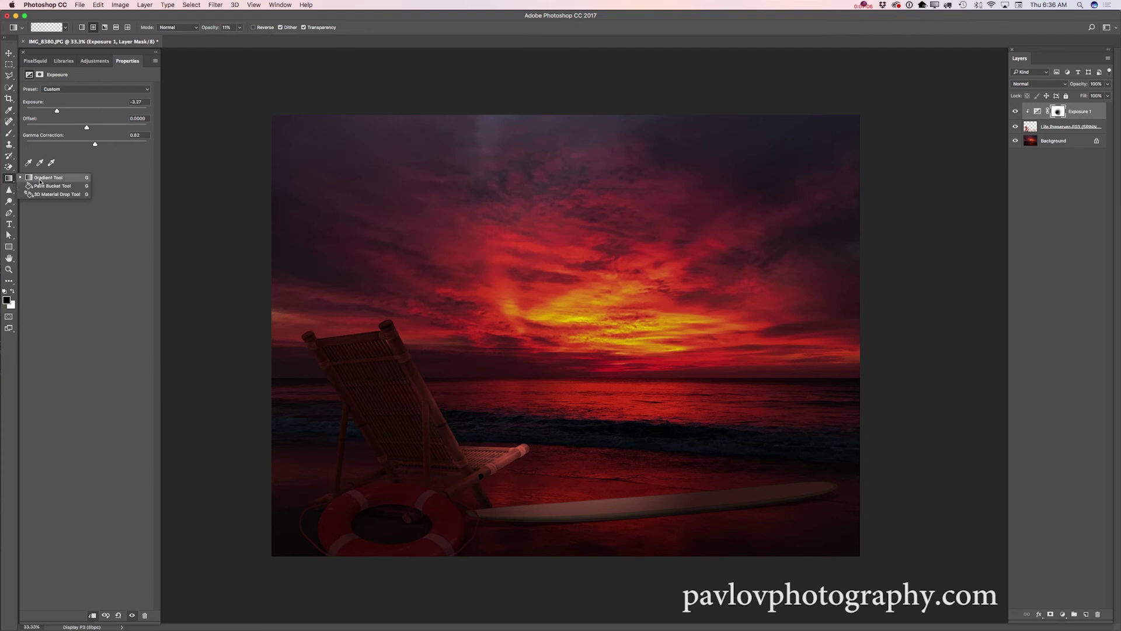
left_click_drag(676, 478, 726, 531)
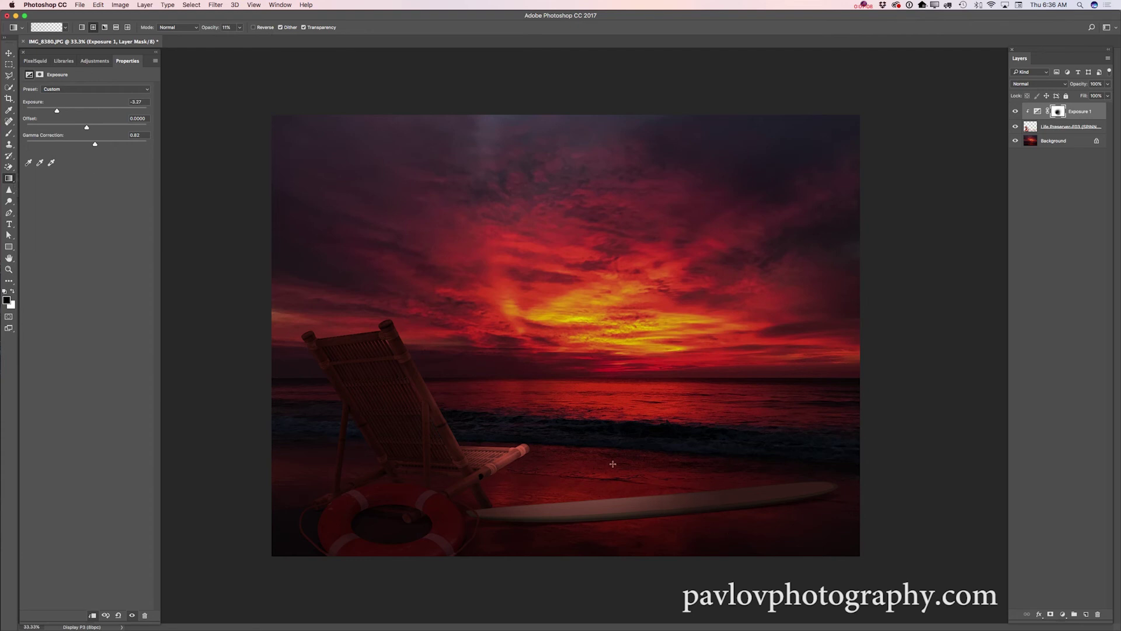
left_click_drag(579, 494, 610, 547)
left_click_drag(596, 481, 611, 499)
left_click_drag(494, 503, 442, 569)
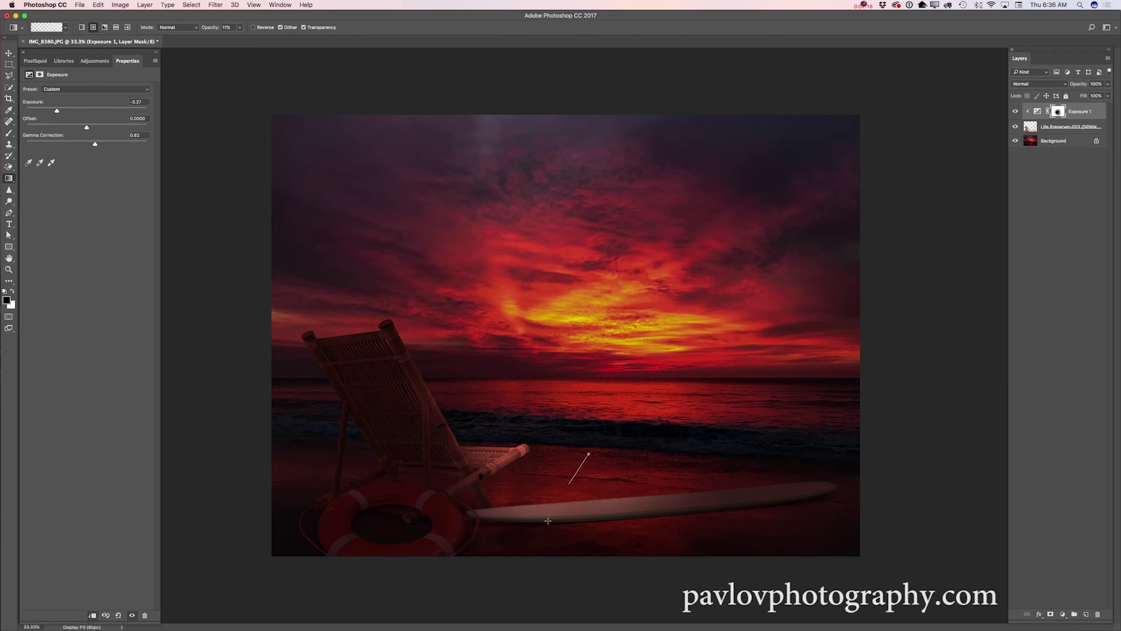
- Reduce the Exposure layer's opacity to 84% and merge all visible layers
left_click(1108, 84)
left_click_drag(1107, 97, 1102, 95)
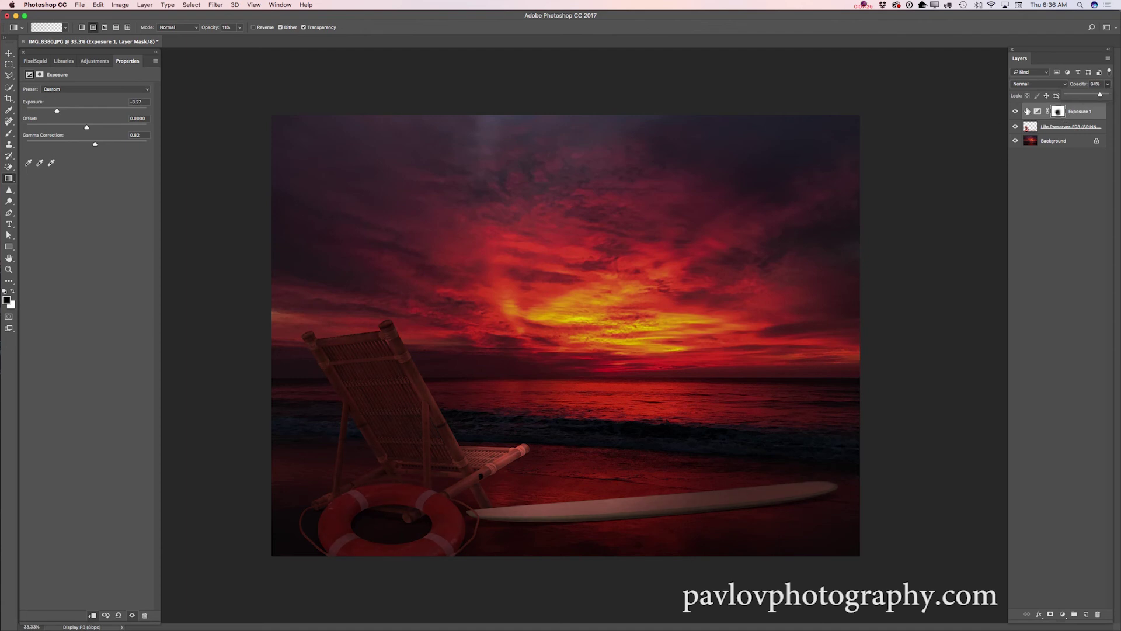
left_click(1108, 60)
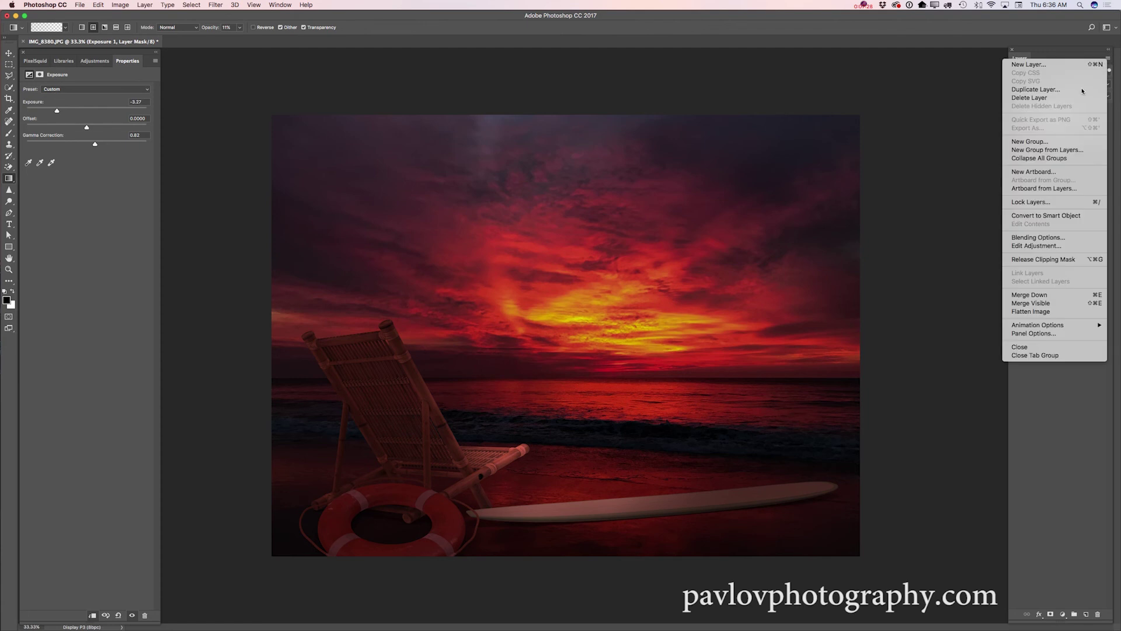
left_click(1025, 304)
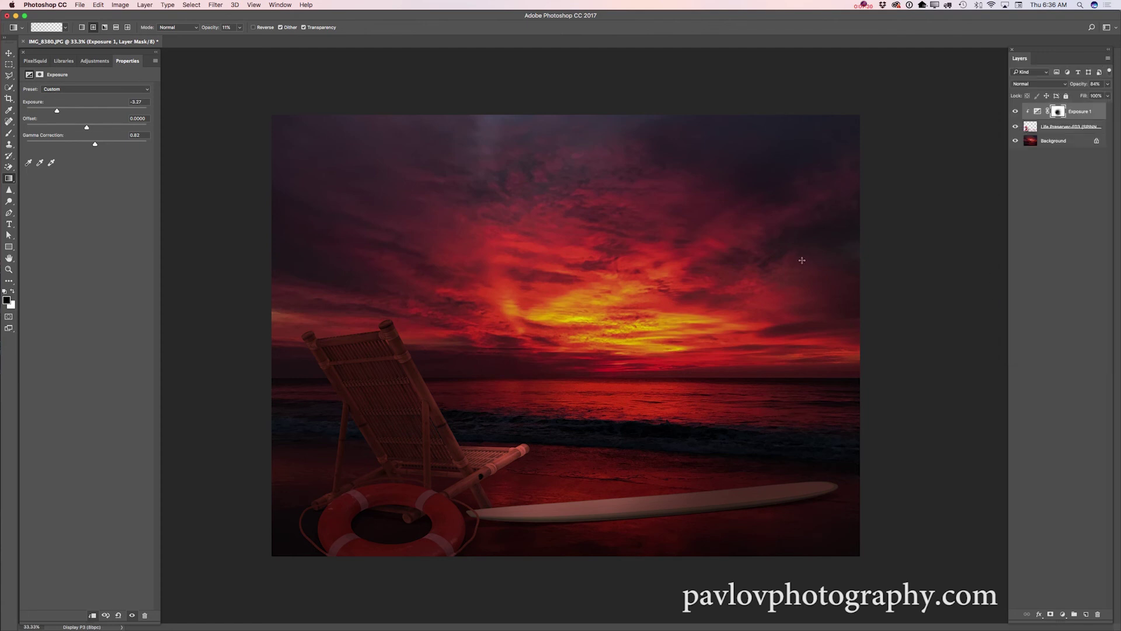
- Apply the Camera Raw Filter to the merged image with Exposure -0.15, Contrast +18, Highlights +51 and Whites +47
left_click(218, 5)
left_click(241, 60)
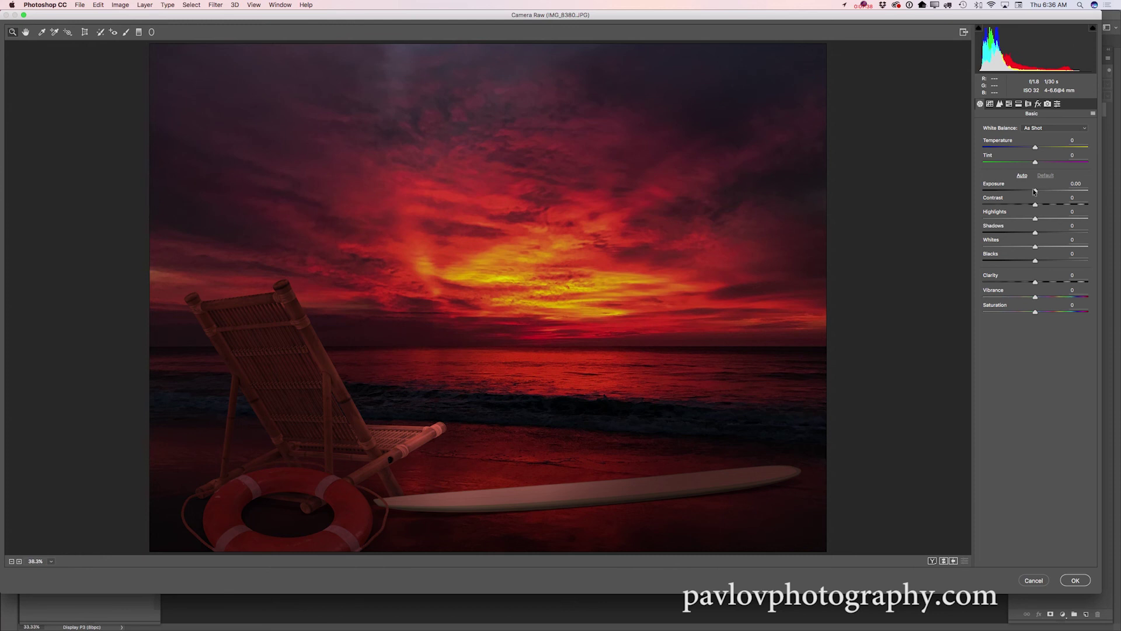
left_click_drag(1034, 191, 1060, 248)
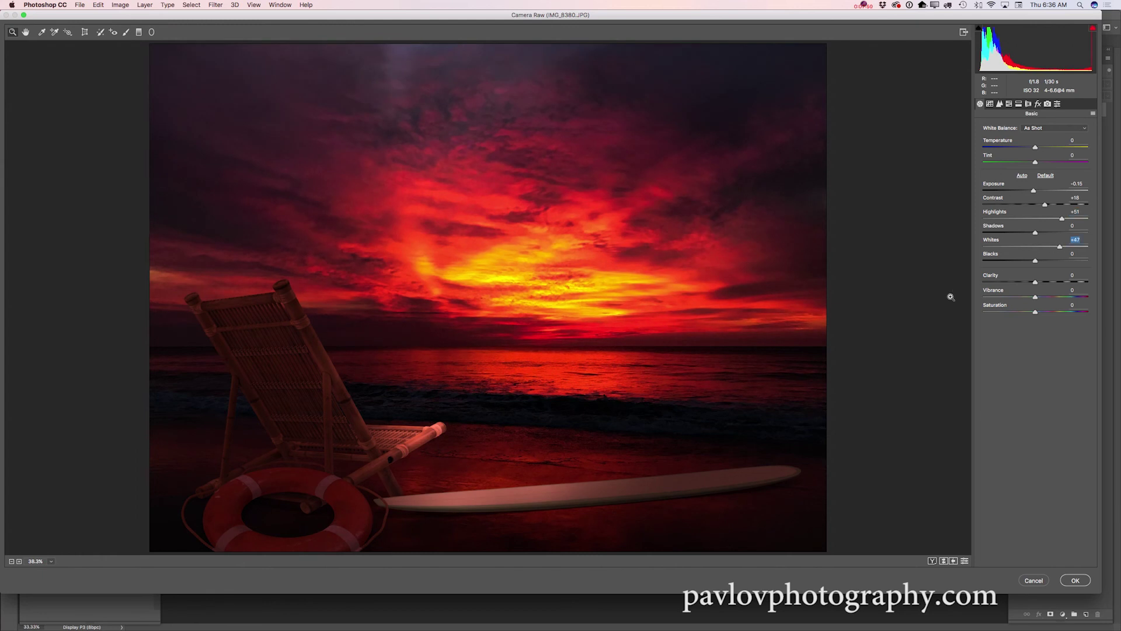
left_click(1074, 581)
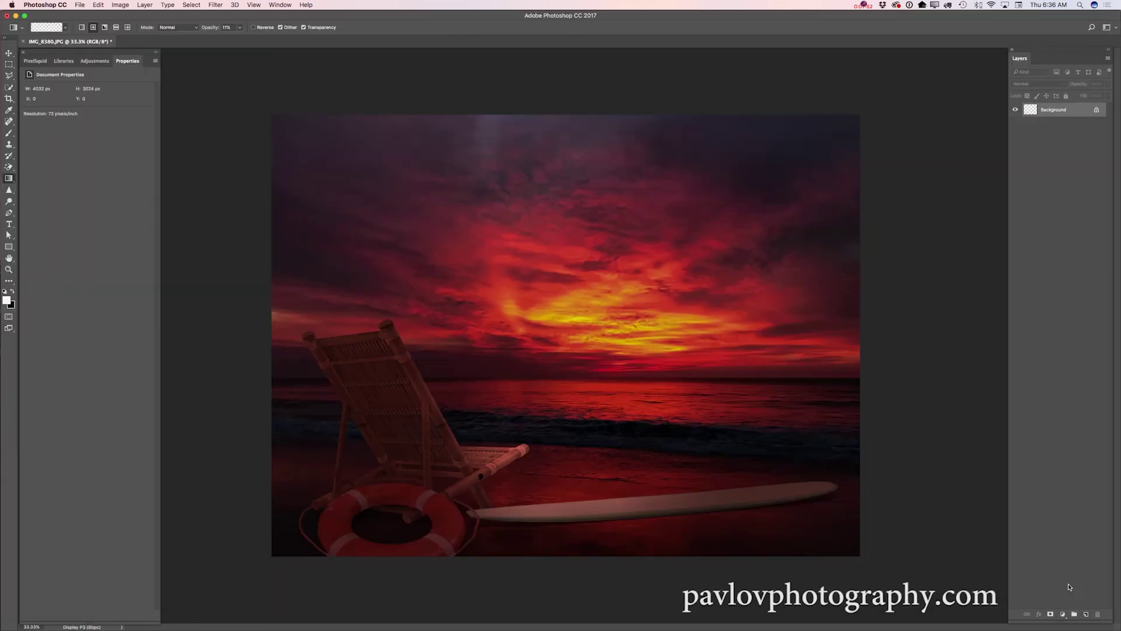